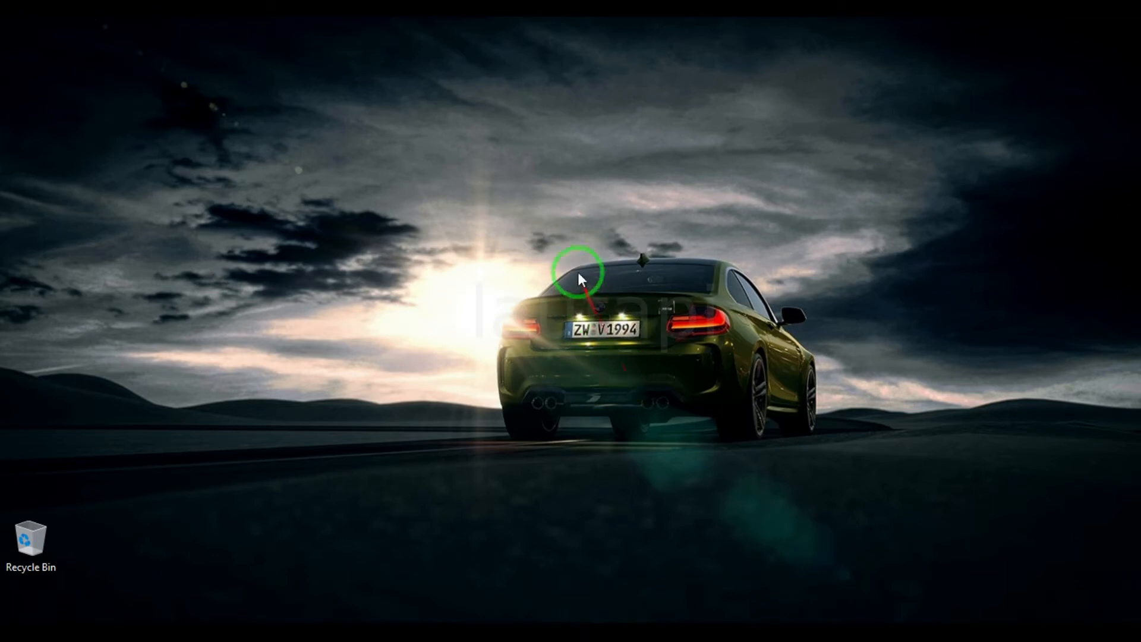
click(604, 320)
right_click(571, 264)
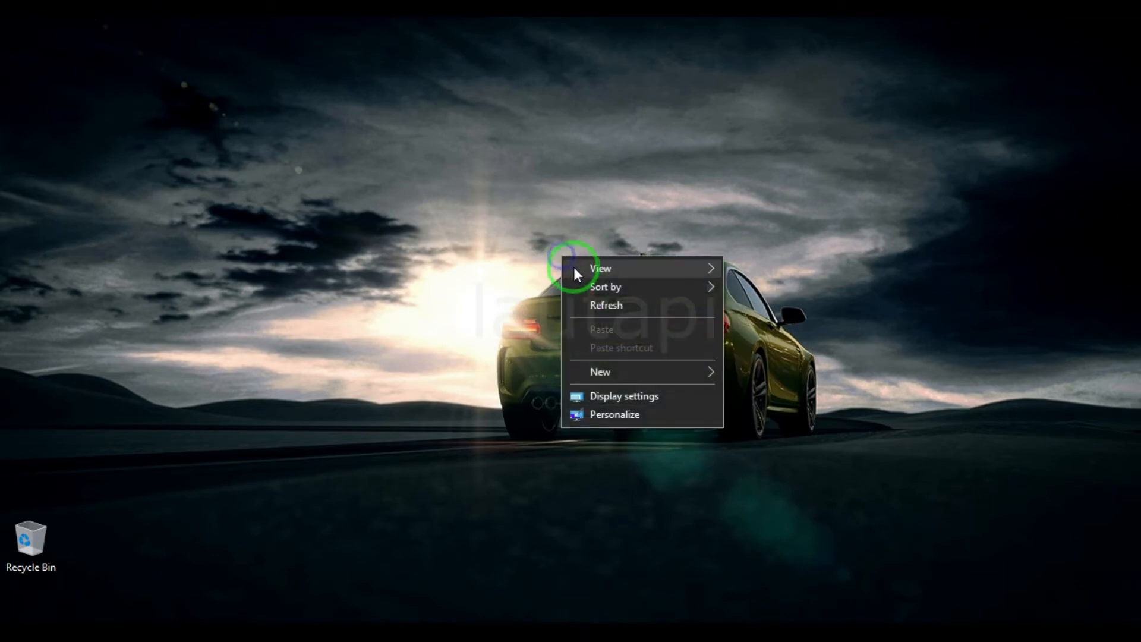
click(604, 308)
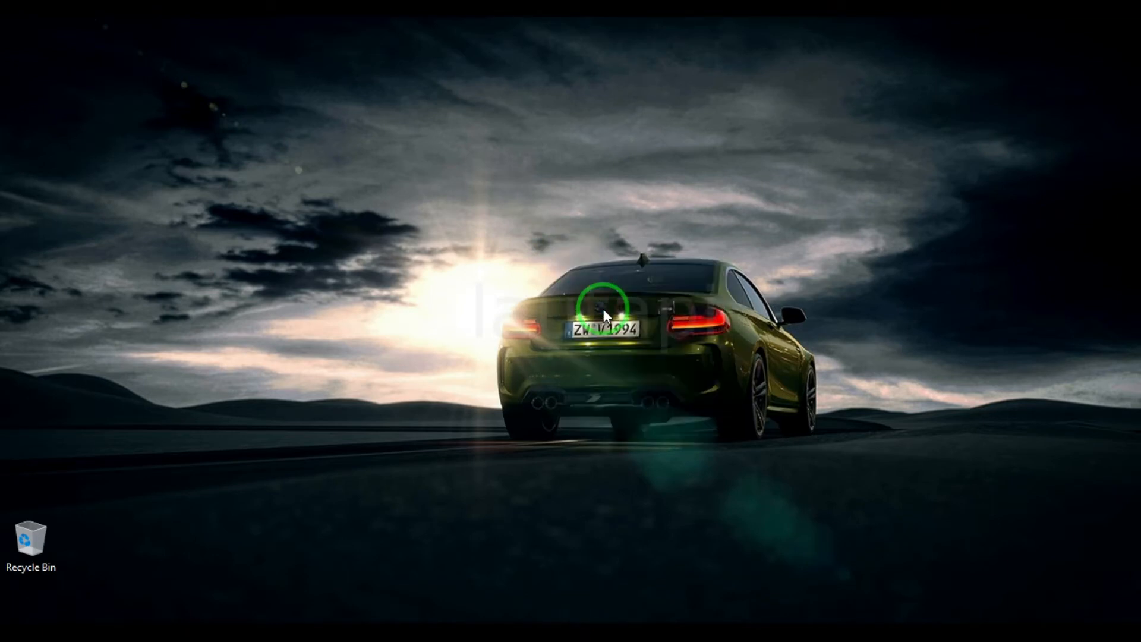
right_click(576, 252)
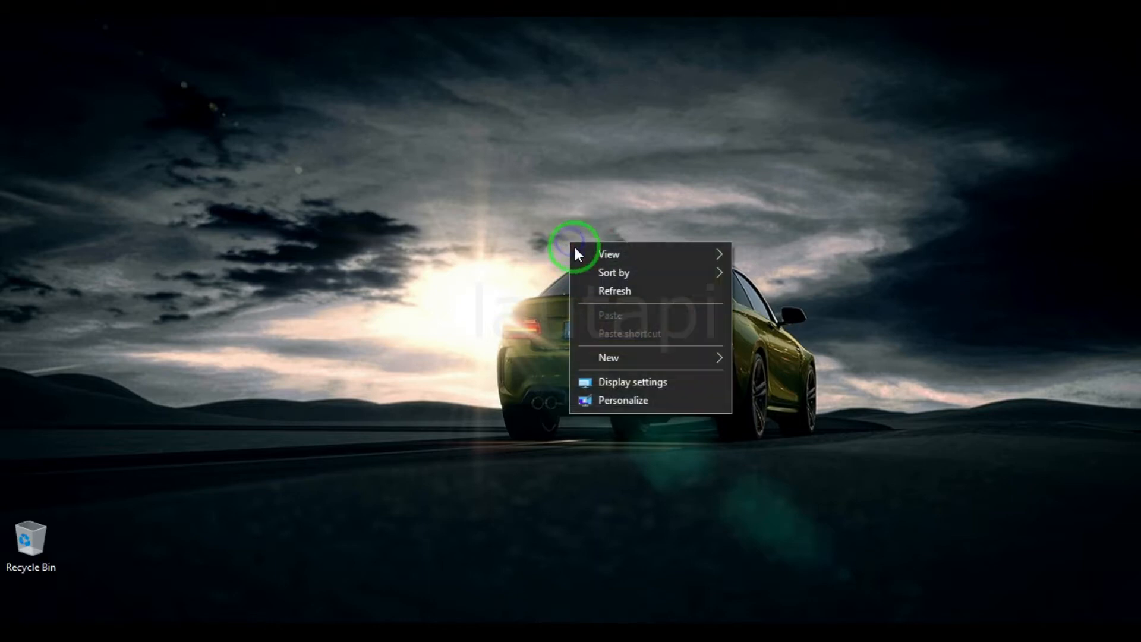
click(595, 282)
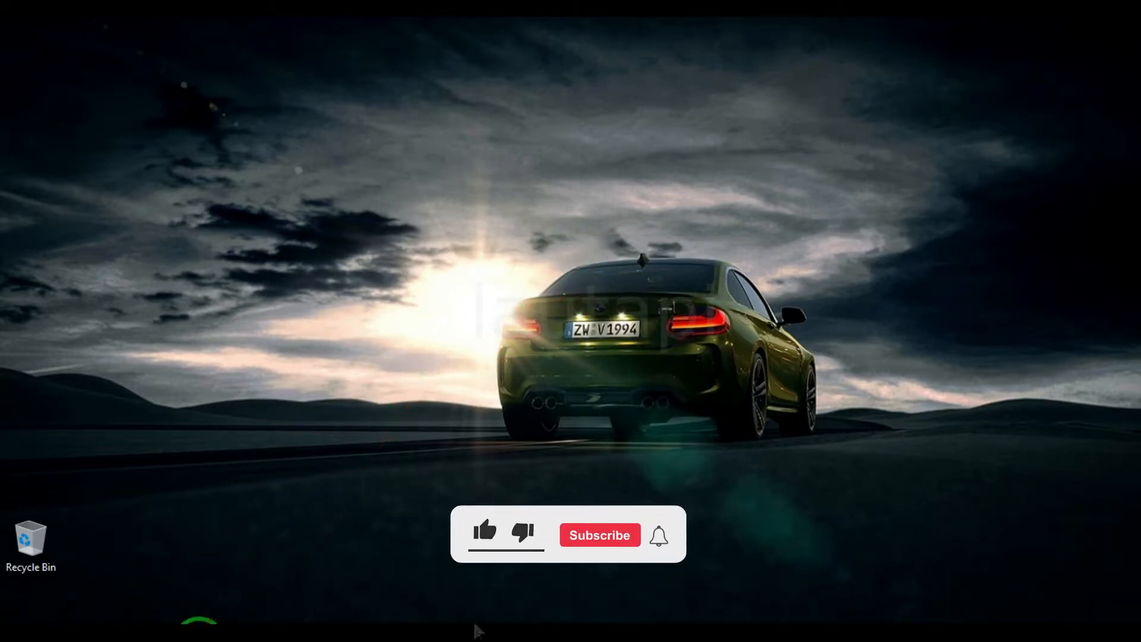
Step: Switch to the open Book1 workbook in Excel
mouse_move(199, 638)
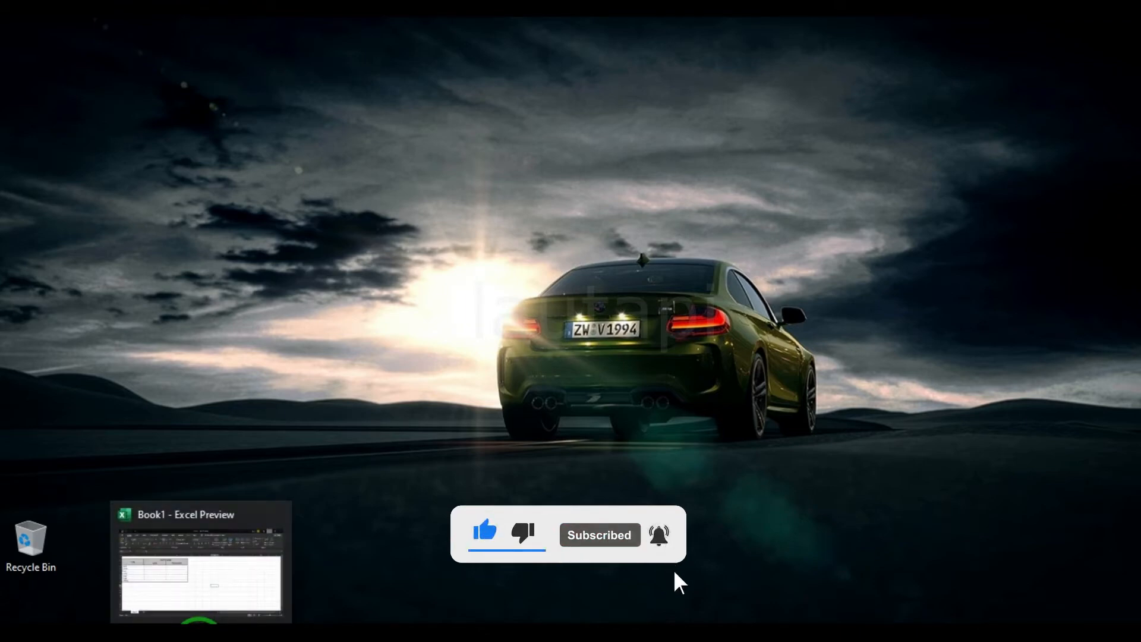
click(199, 636)
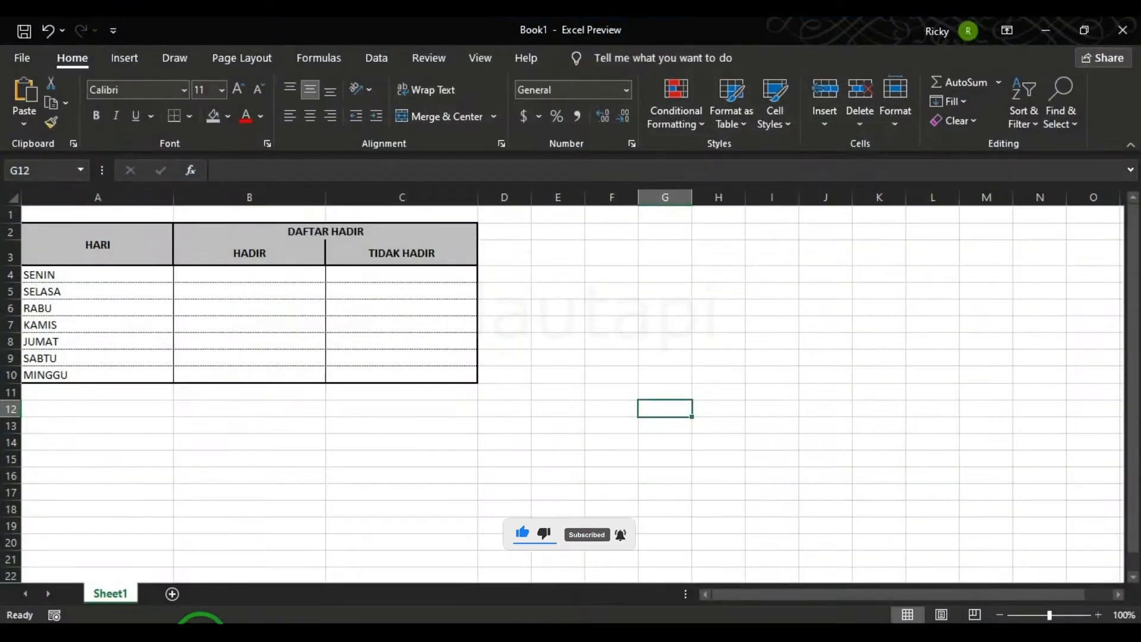
click(298, 455)
Step: Apply a thicker solid vertical border between the HADIR and TIDAK HADIR columns in the range B4:C10
drag(222, 275, 372, 375)
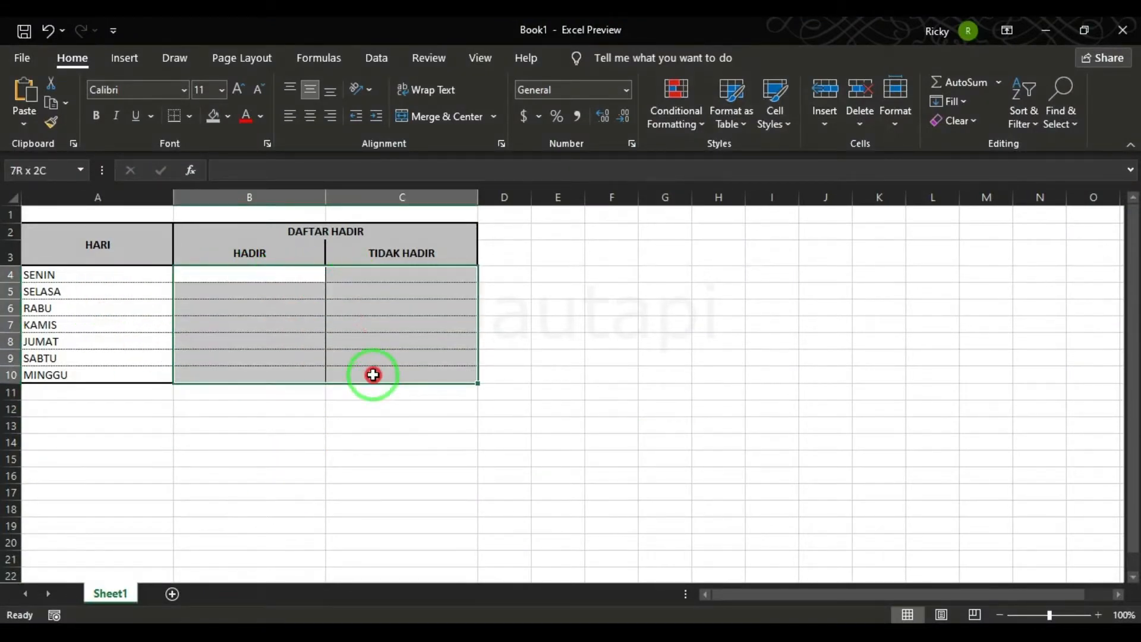
right_click(370, 361)
click(446, 537)
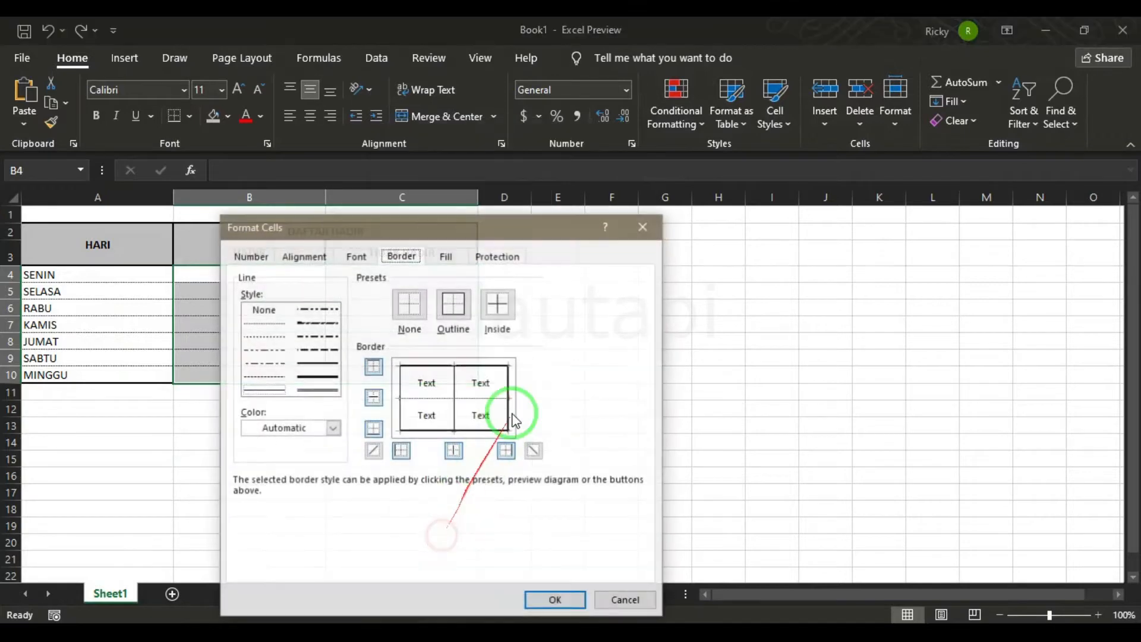
click(317, 363)
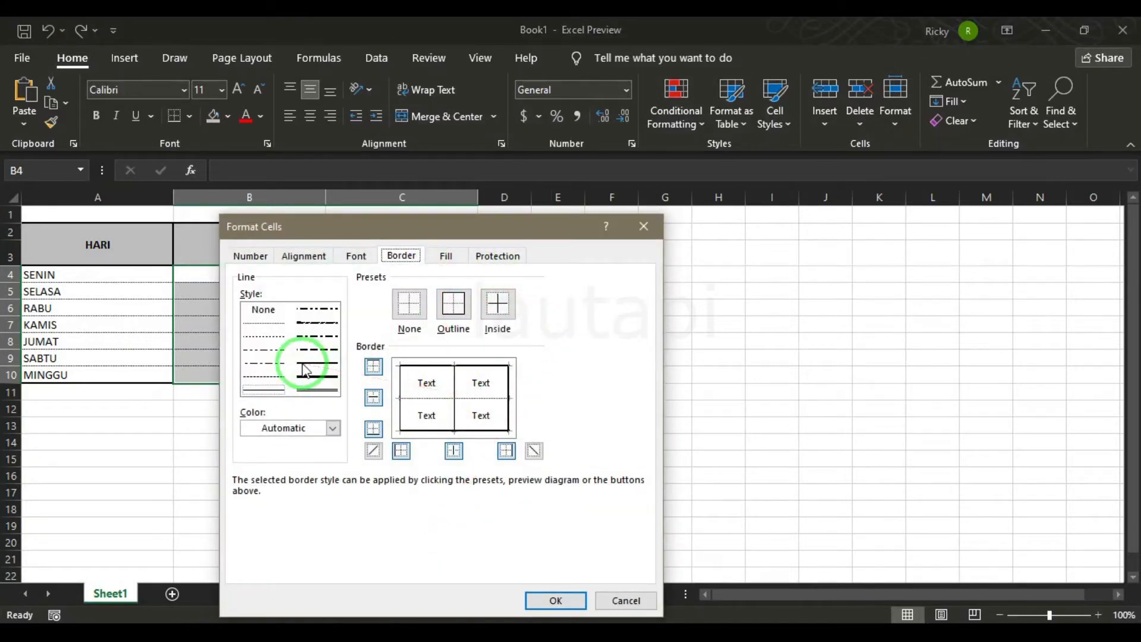
click(555, 600)
click(534, 488)
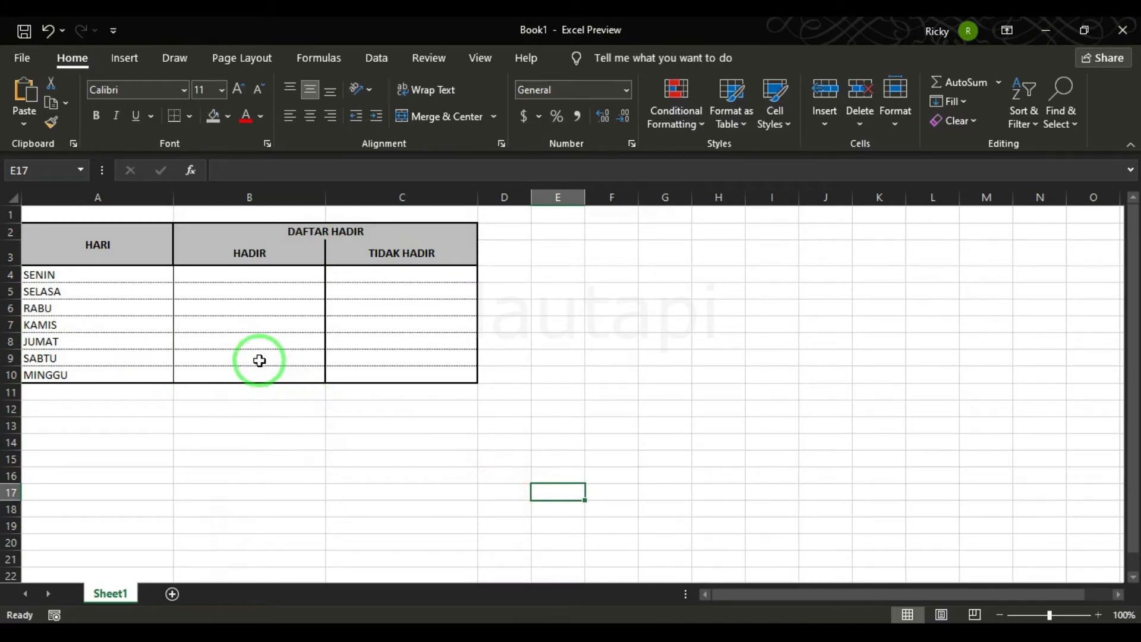
ctrl+scroll(259, 360, up, 2)
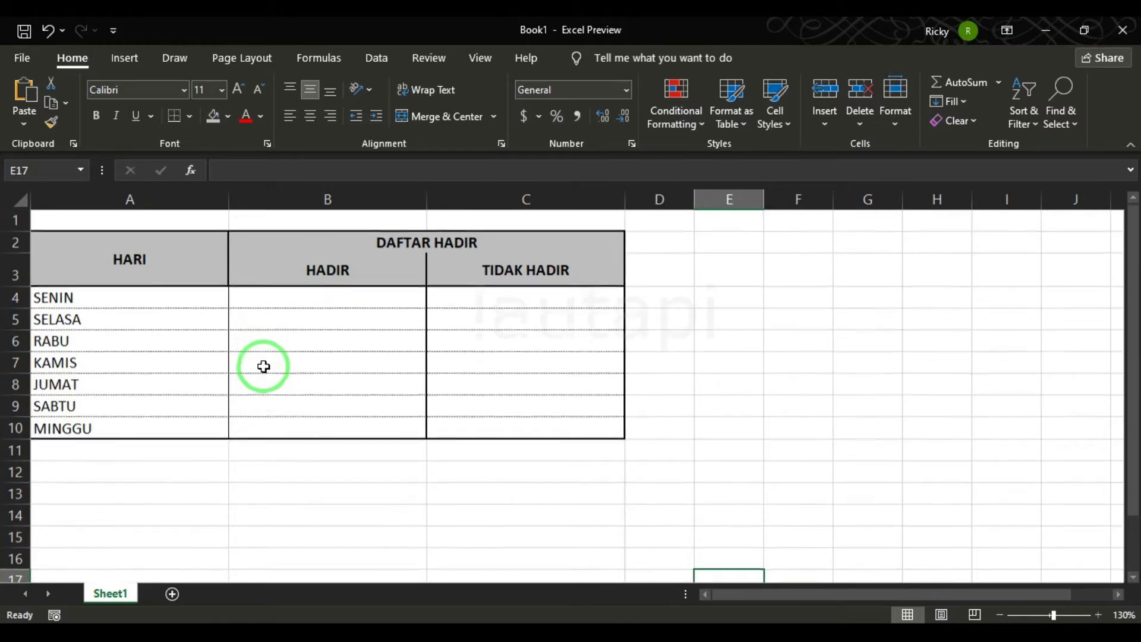
click(132, 298)
click(139, 355)
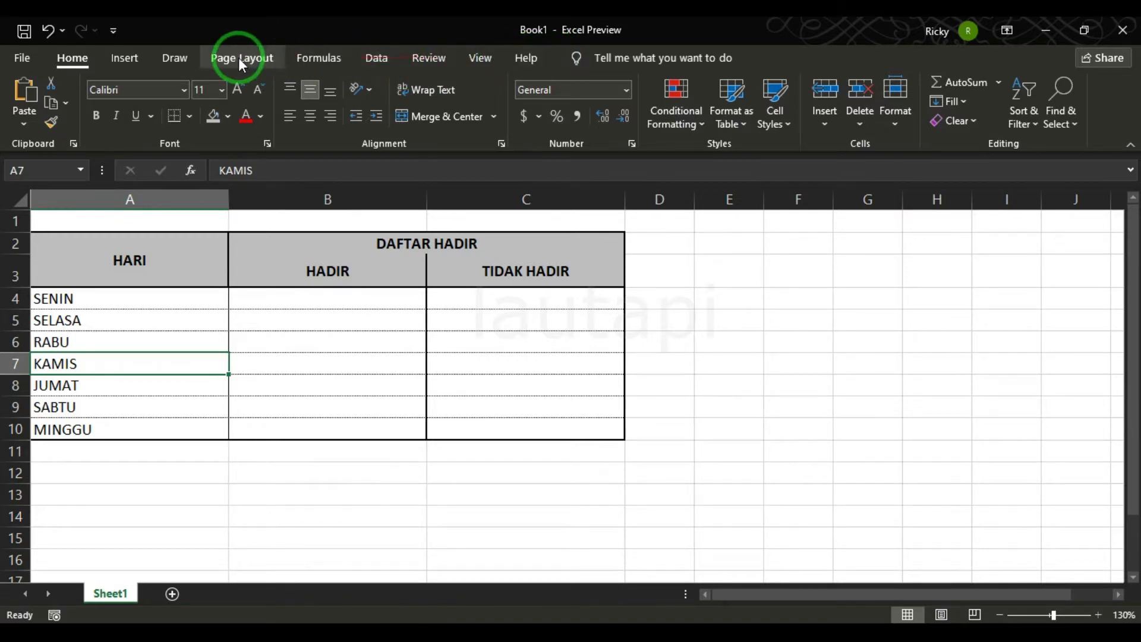
Step: Enable Developer among the main ribbon tabs in the Excel options
click(30, 58)
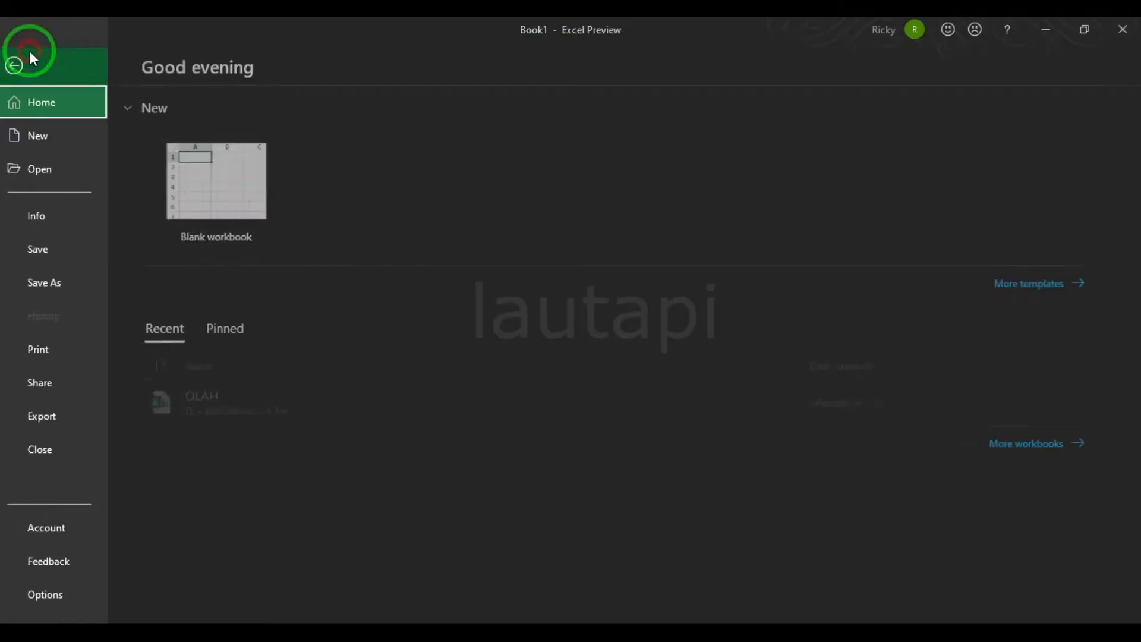
click(51, 593)
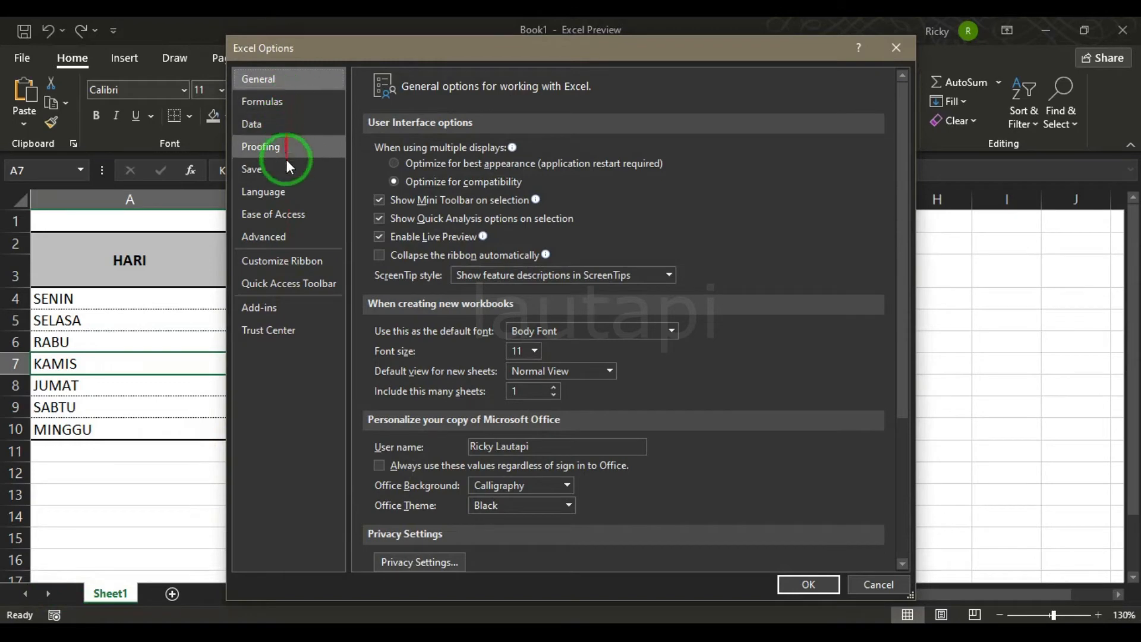
click(312, 261)
click(711, 194)
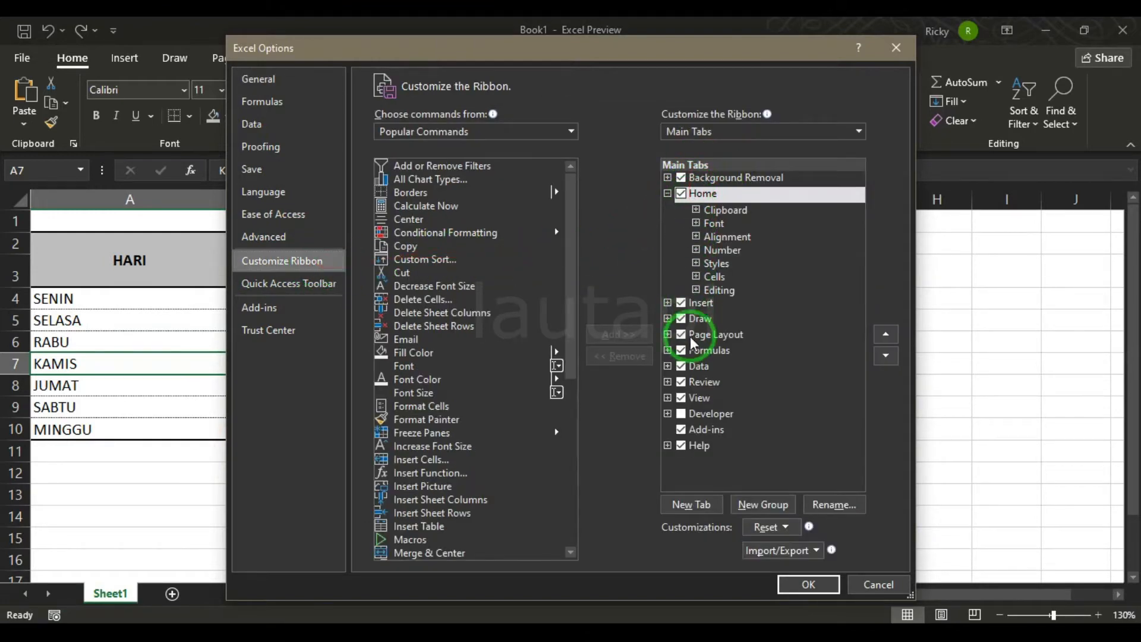
click(682, 413)
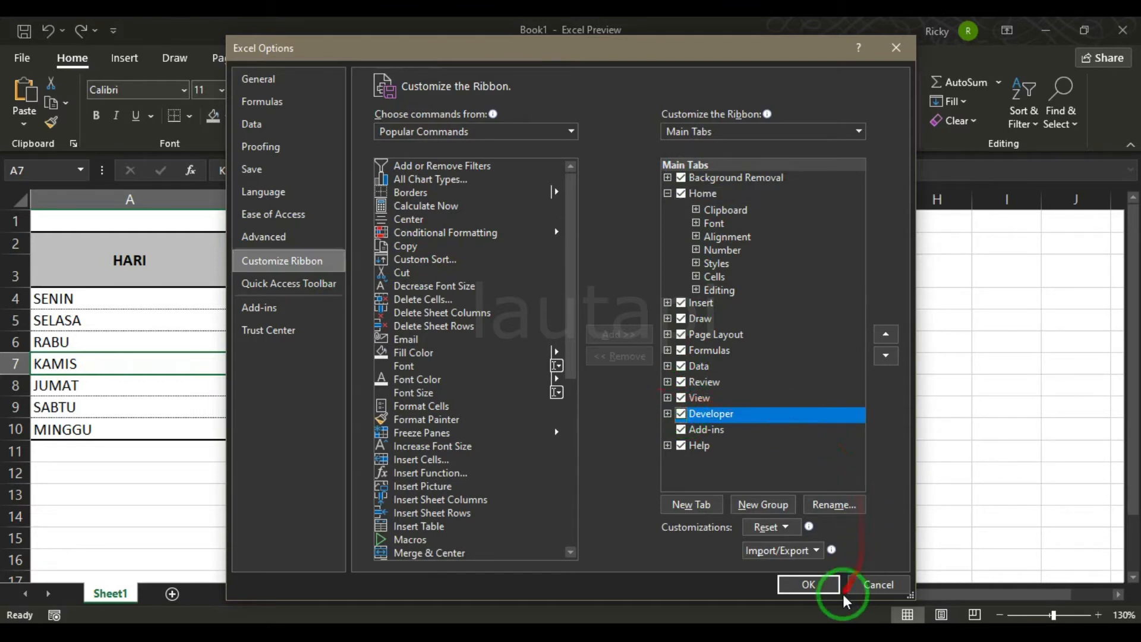
click(828, 584)
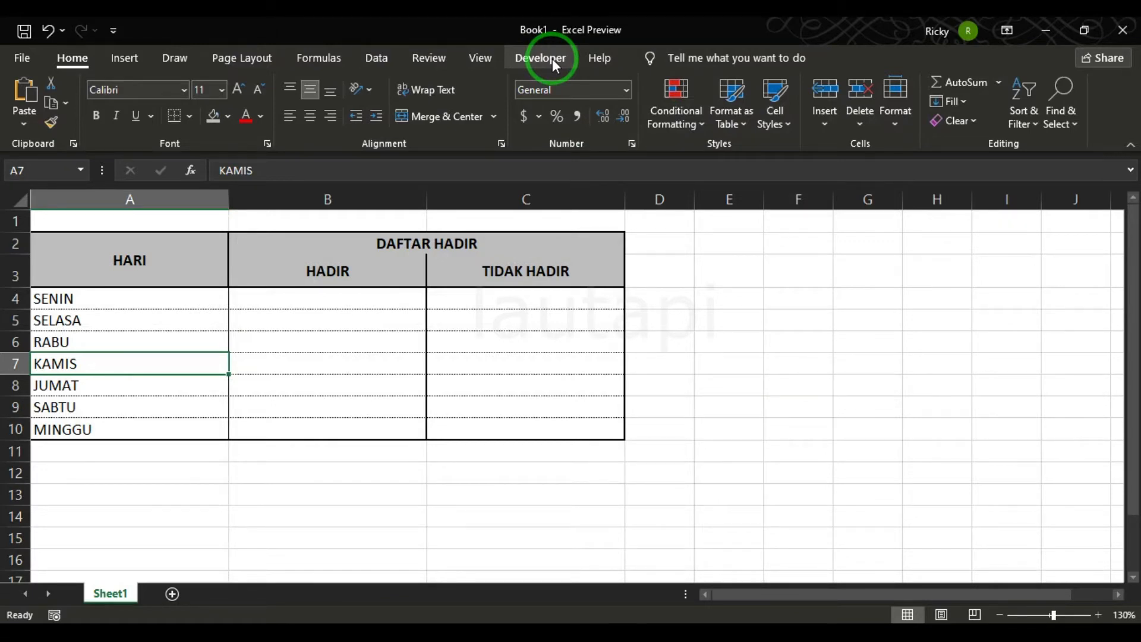
click(616, 335)
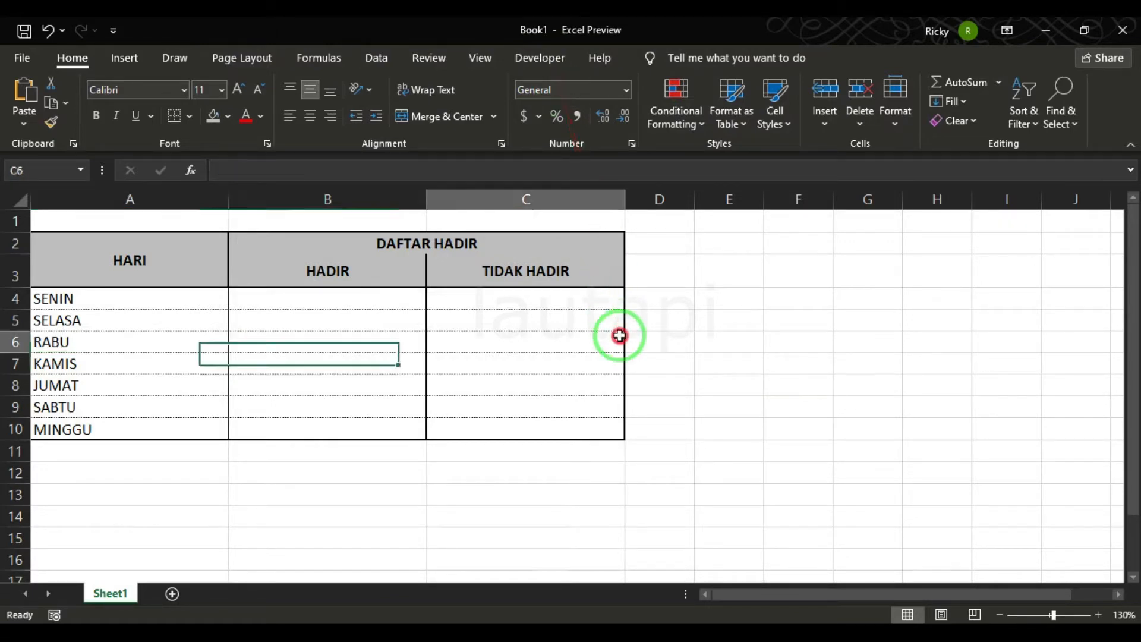
click(320, 294)
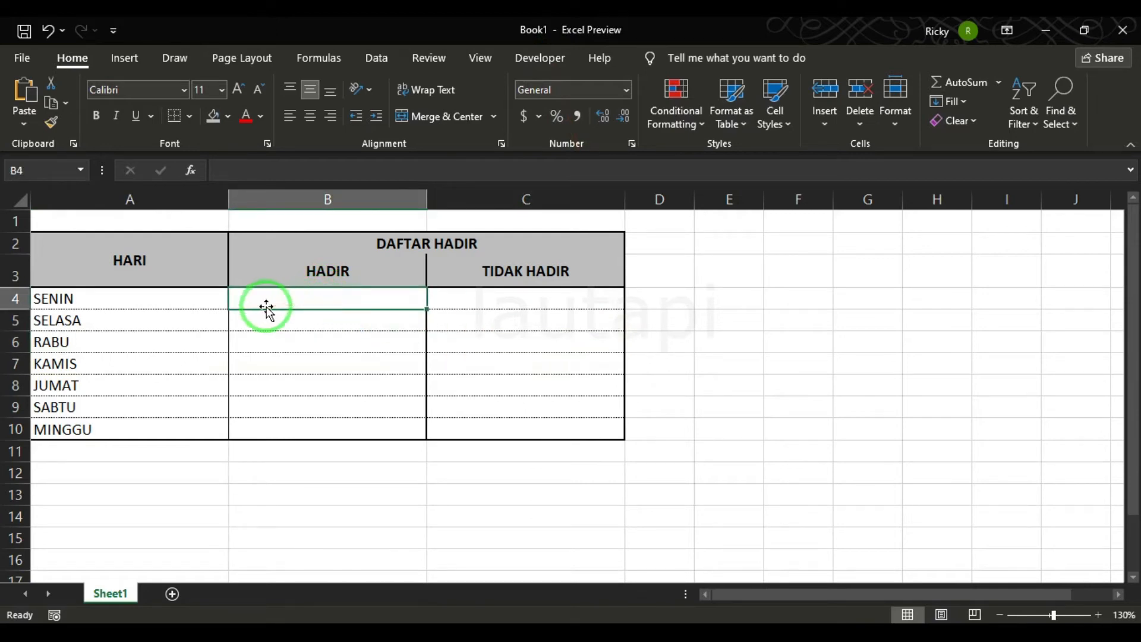
click(303, 325)
click(311, 406)
click(313, 434)
drag(512, 308, 515, 413)
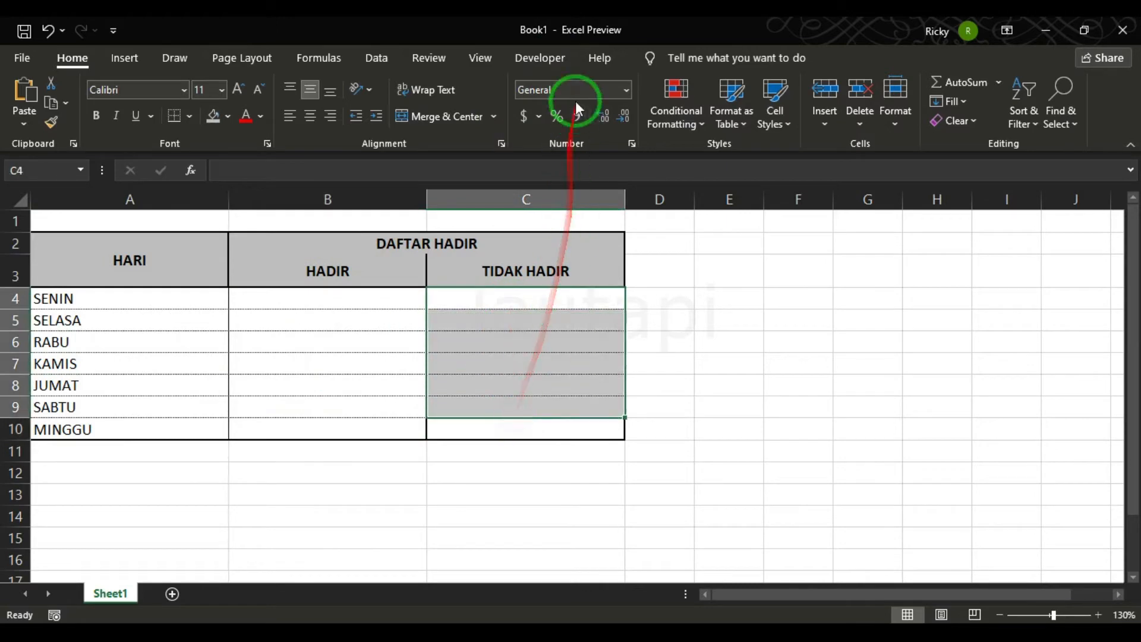
Step: Try placing a Check Box form control over cells B4 and B5, and delete it
click(554, 62)
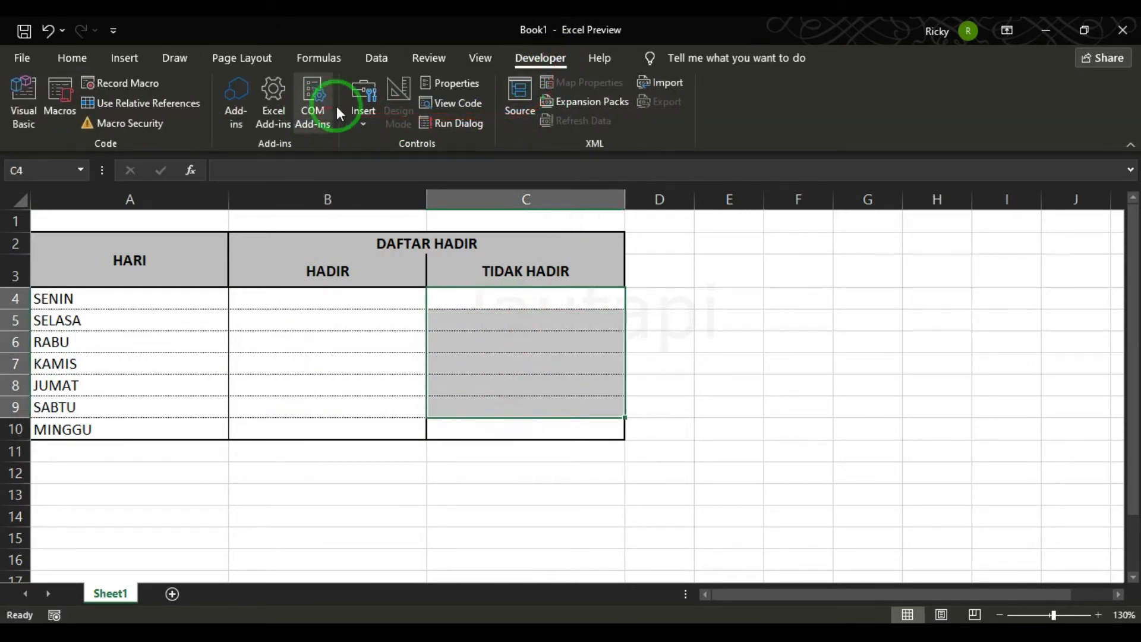
click(364, 119)
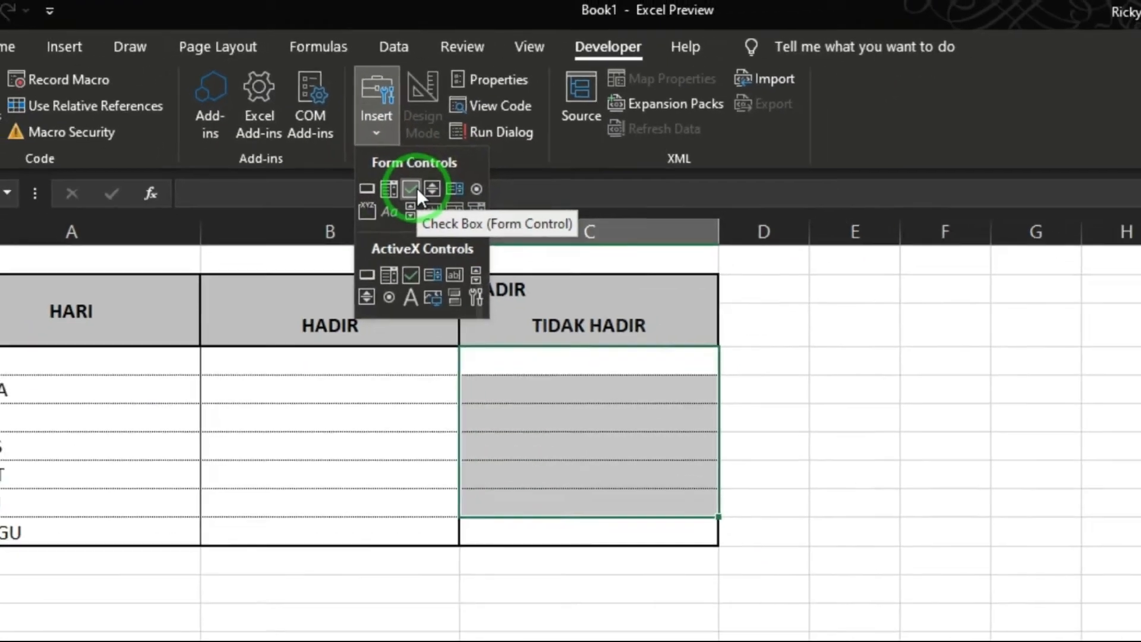
click(509, 285)
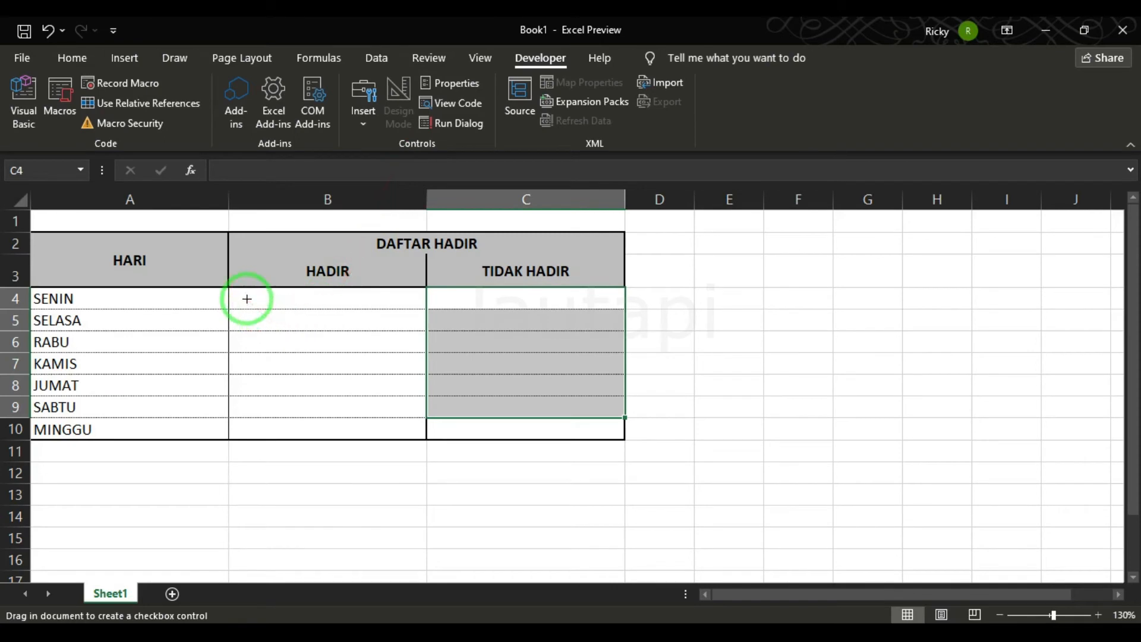
mouse_move(246, 299)
mouse_down()
mouse_move(398, 295)
mouse_move(416, 324)
mouse_up()
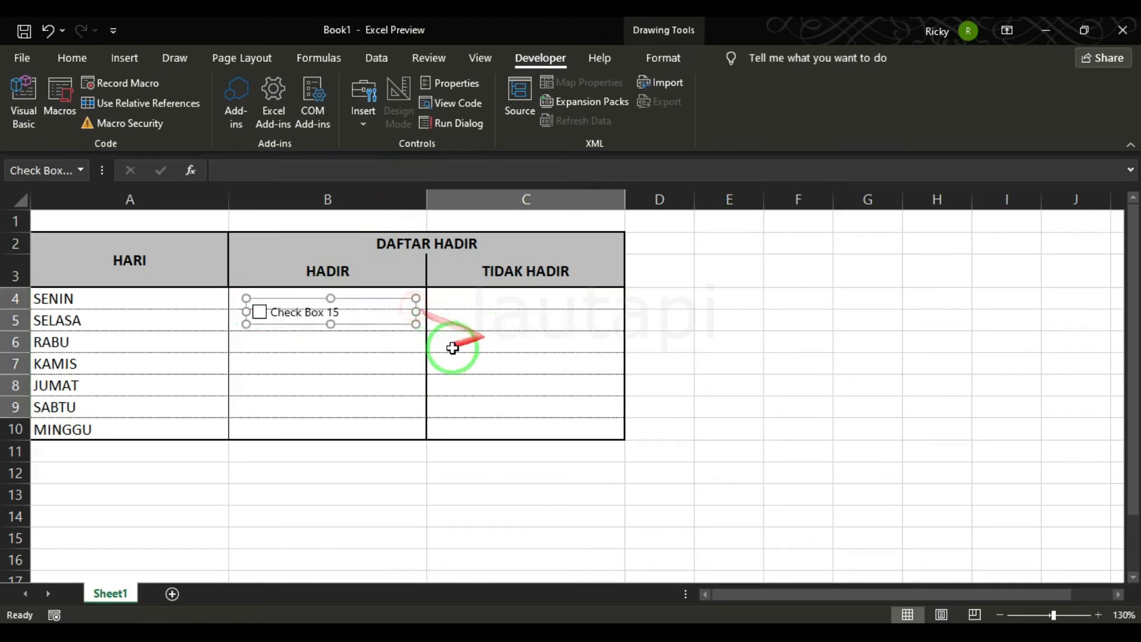
right_click(379, 326)
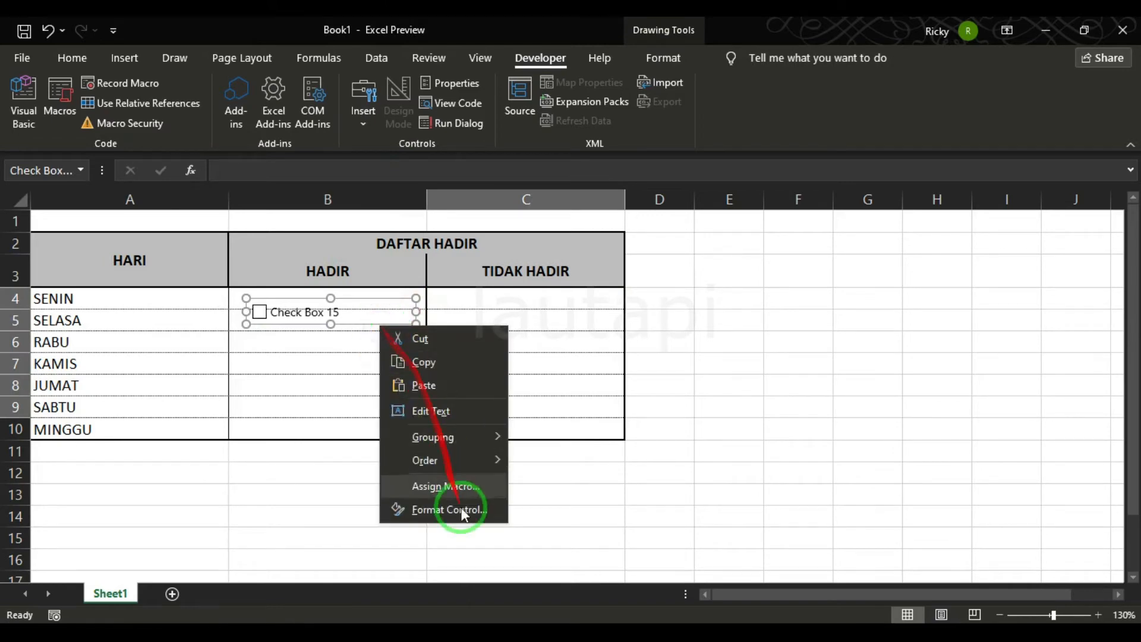
mouse_move(469, 457)
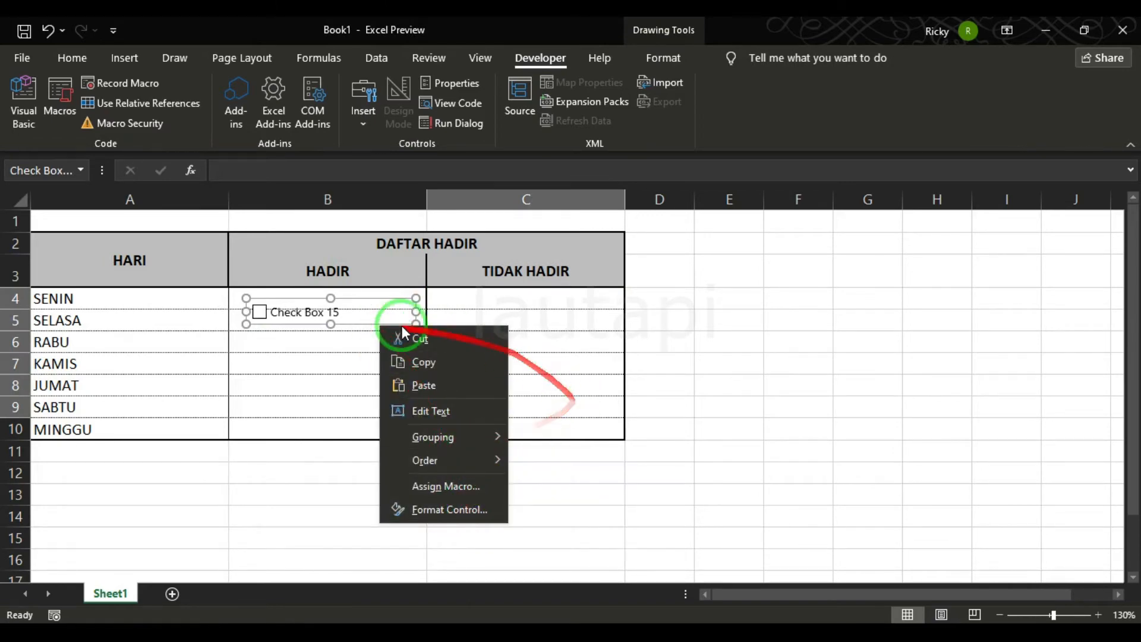
click(371, 328)
key(Delete)
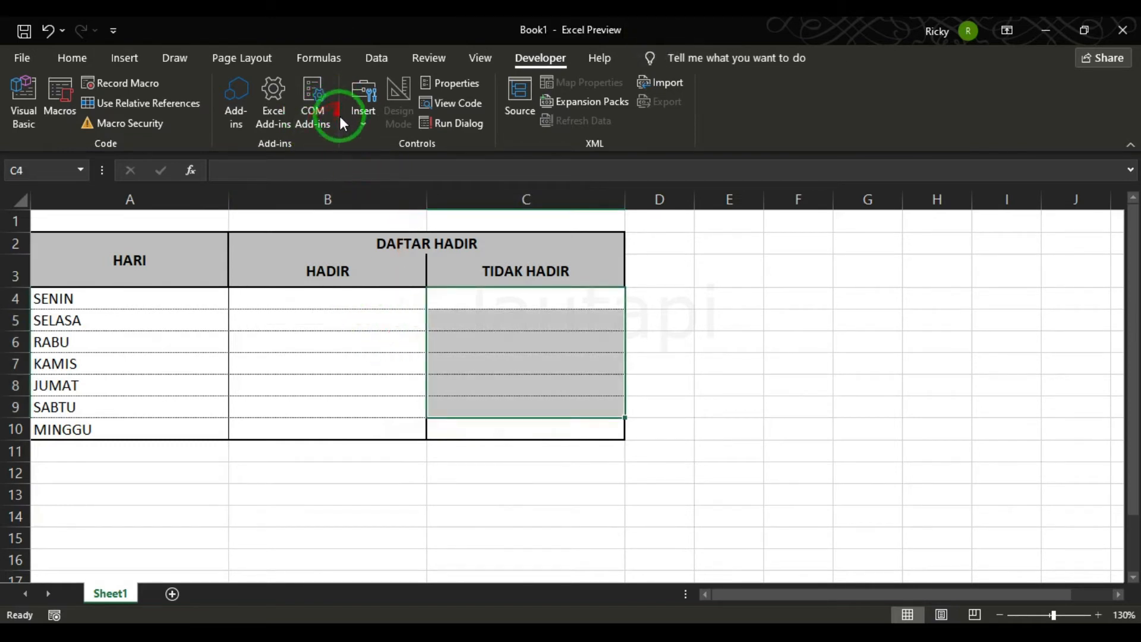
Step: Insert a Check Box form control in cell B4 and change its label to HADIR
click(357, 116)
click(386, 168)
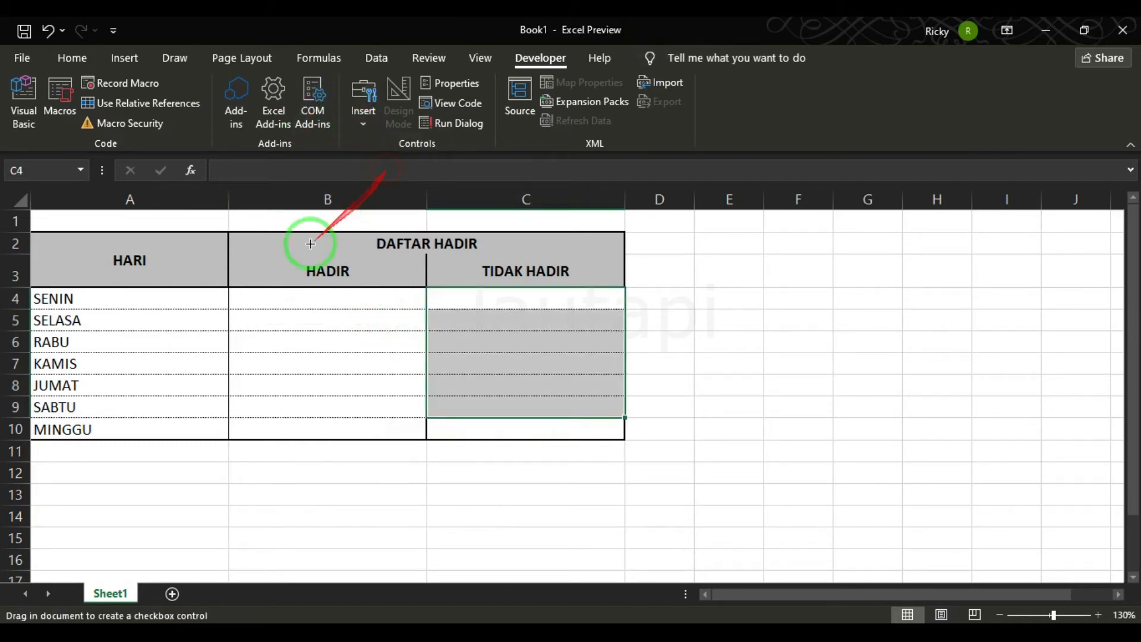
drag(235, 287, 410, 300)
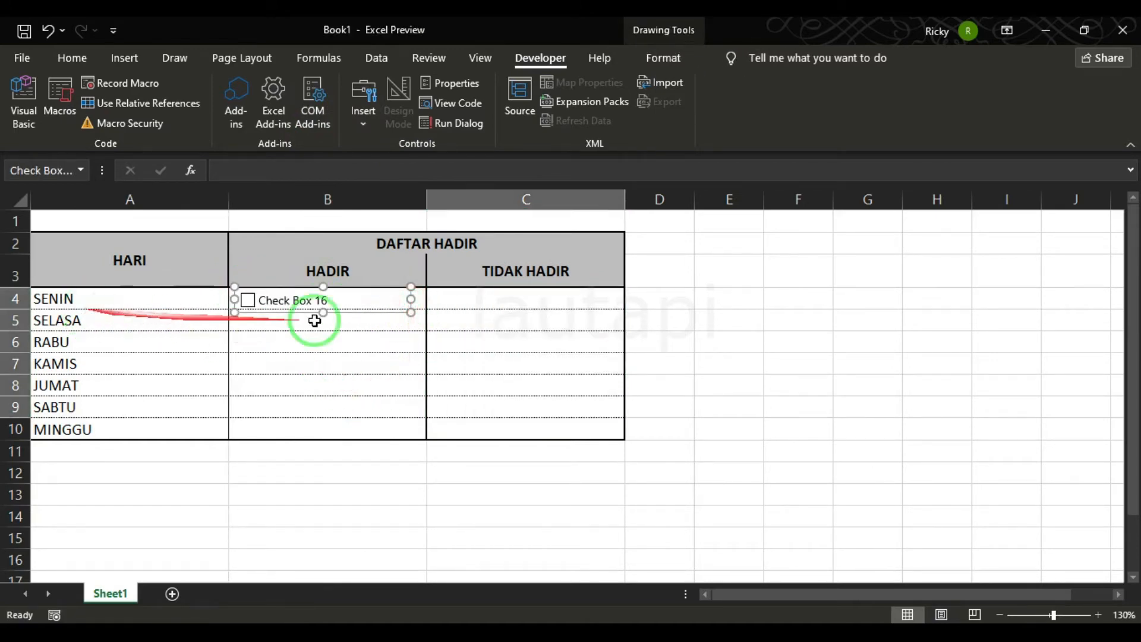
click(268, 300)
click(300, 302)
key(Delete)
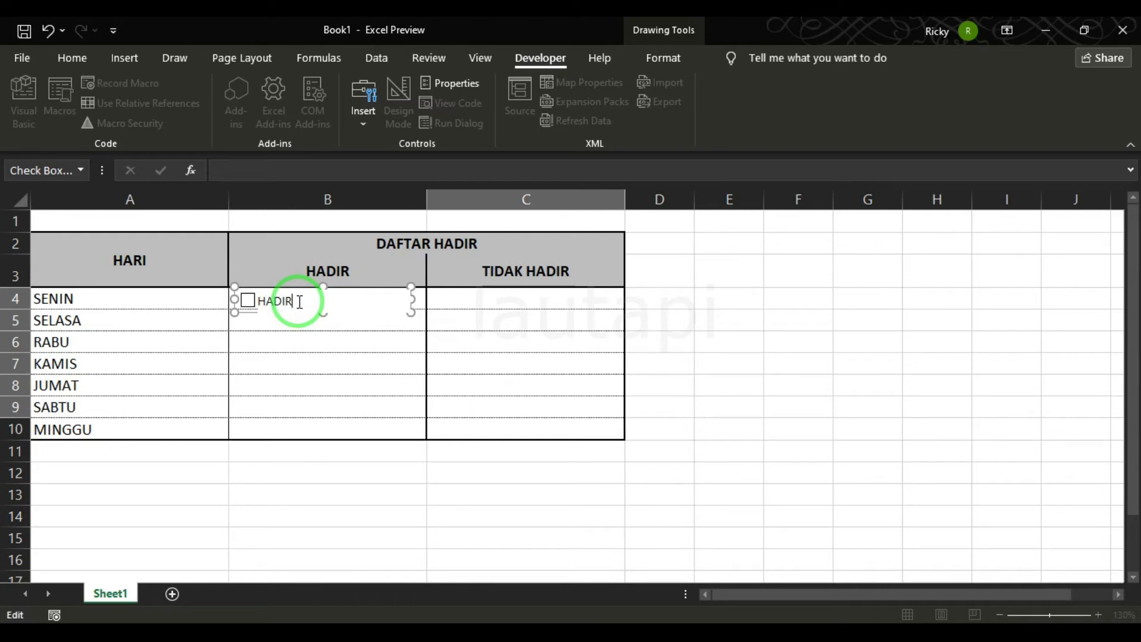
click(326, 346)
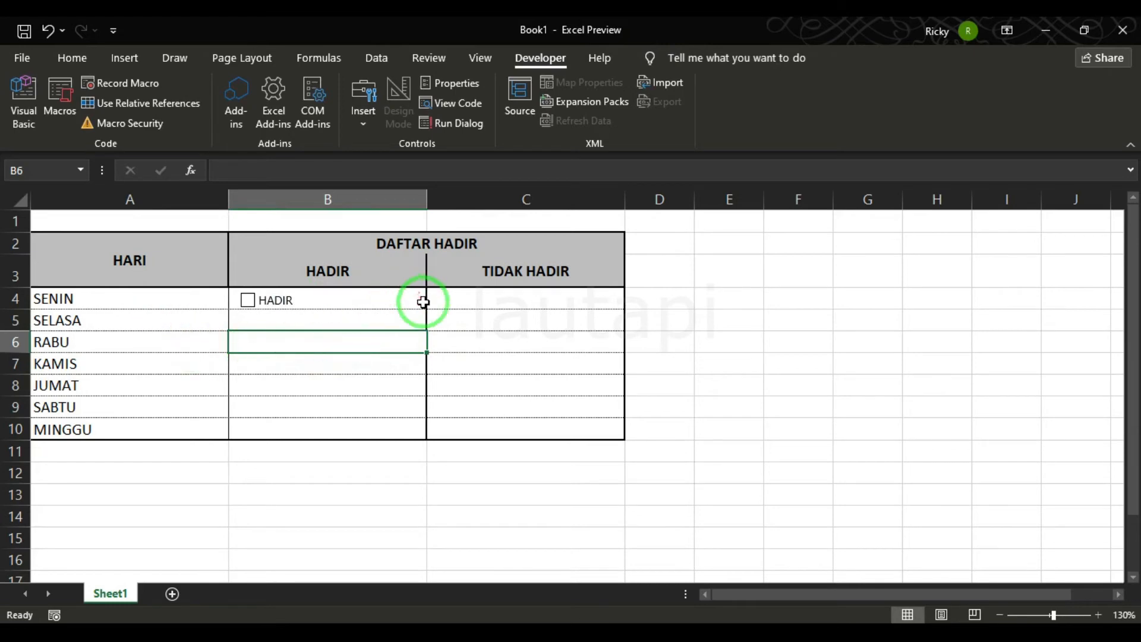
Step: Fill cell B4 with its HADIR check box down through B10 for the remaining days
click(423, 303)
drag(427, 310, 428, 438)
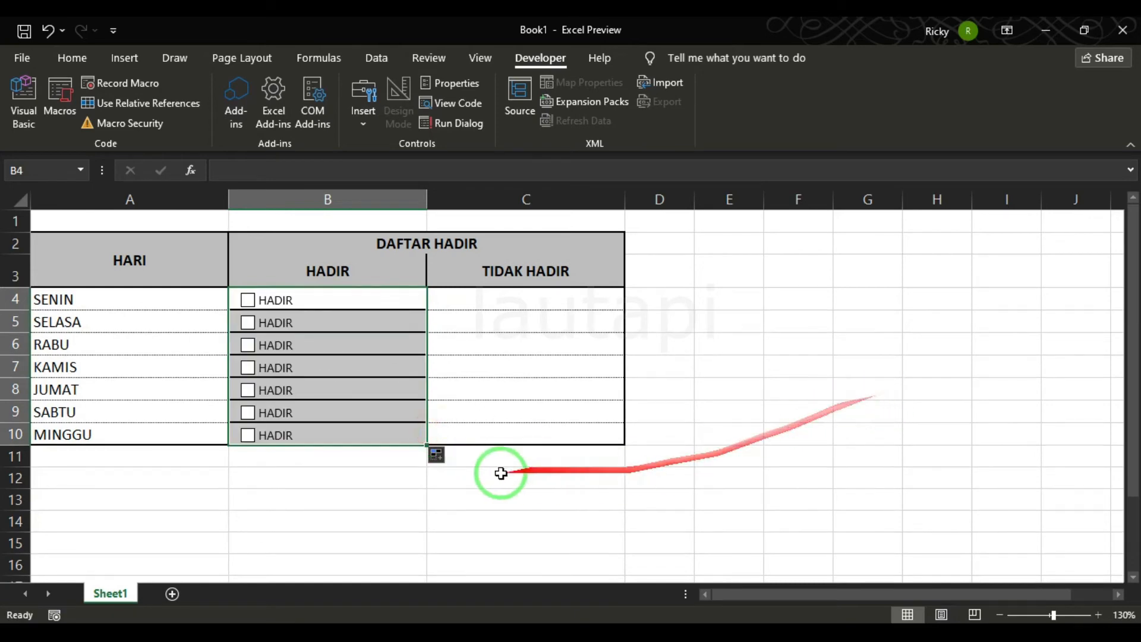
mouse_move(428, 442)
mouse_down()
mouse_move(527, 437)
mouse_move(440, 439)
mouse_up()
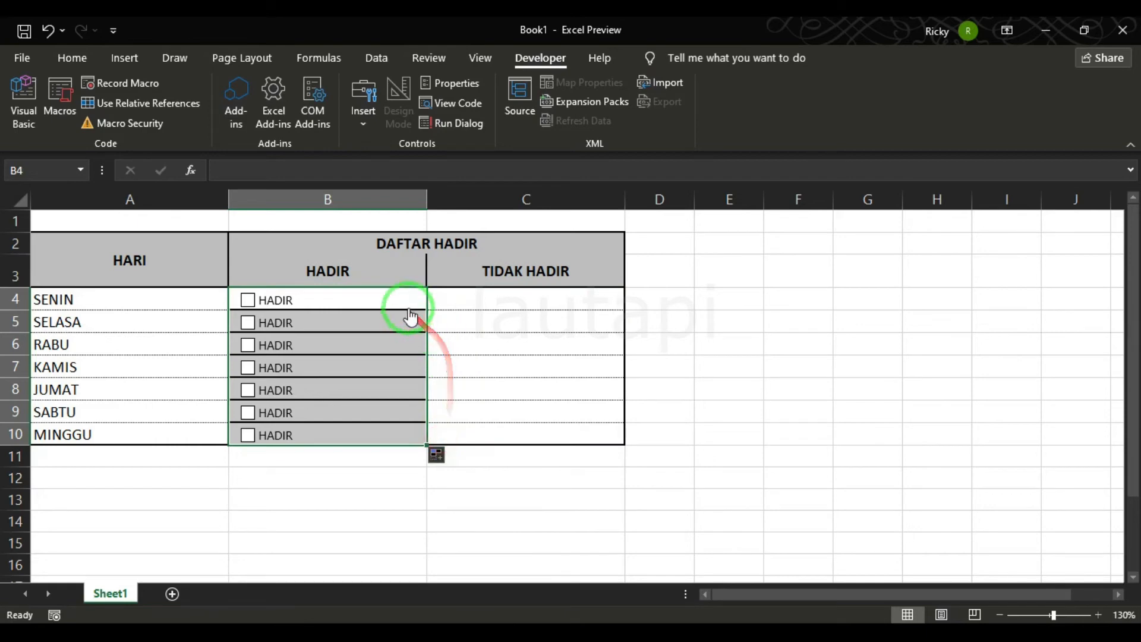
Step: Tick the HADIR check box in cell B4 and paste a copy of that check box into cell C4
click(333, 299)
click(332, 296)
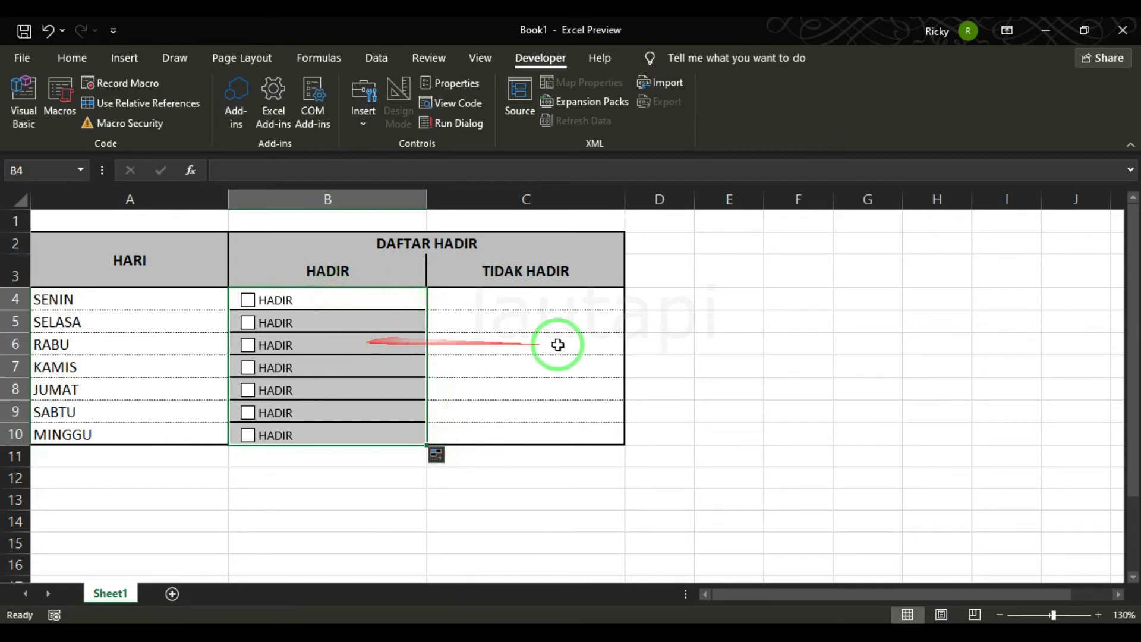
click(543, 341)
click(315, 297)
right_click(299, 299)
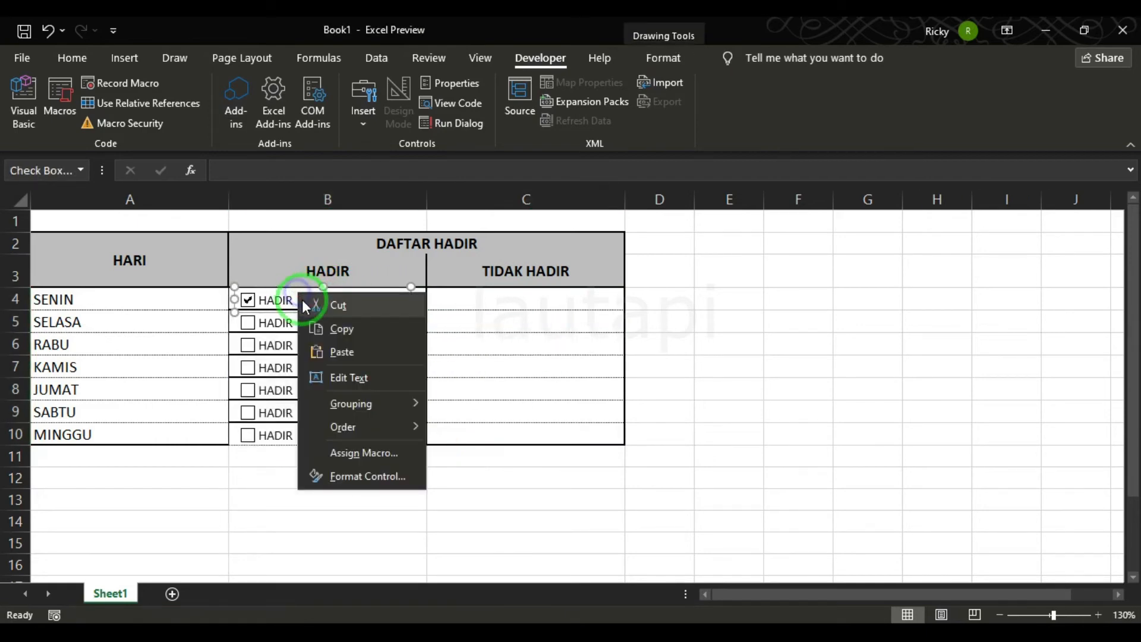
click(357, 334)
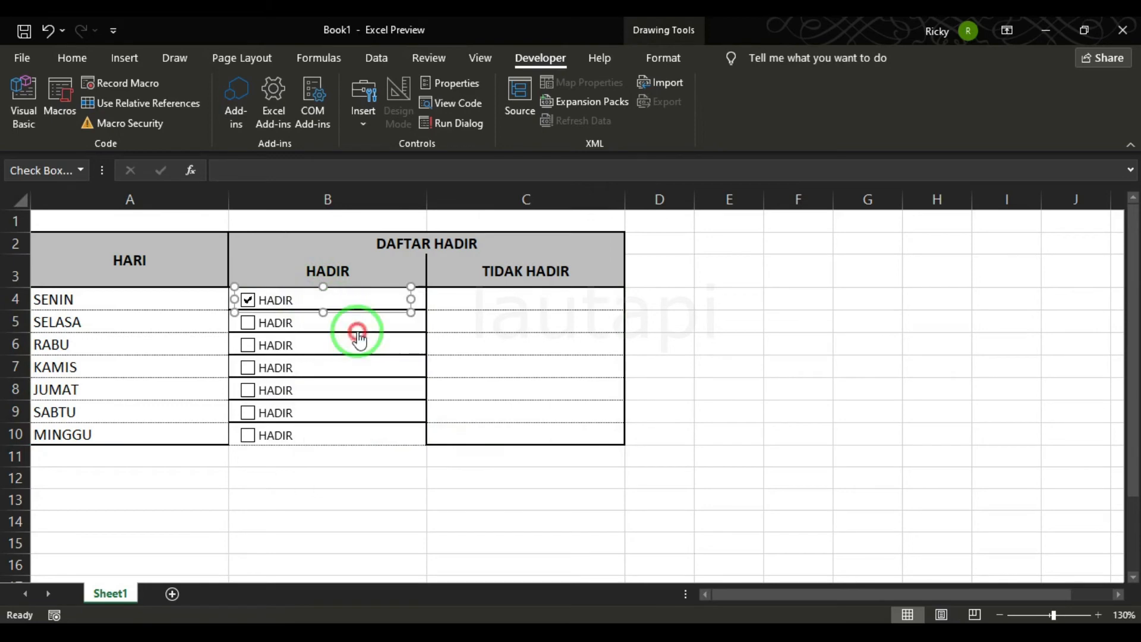
click(454, 300)
right_click(455, 300)
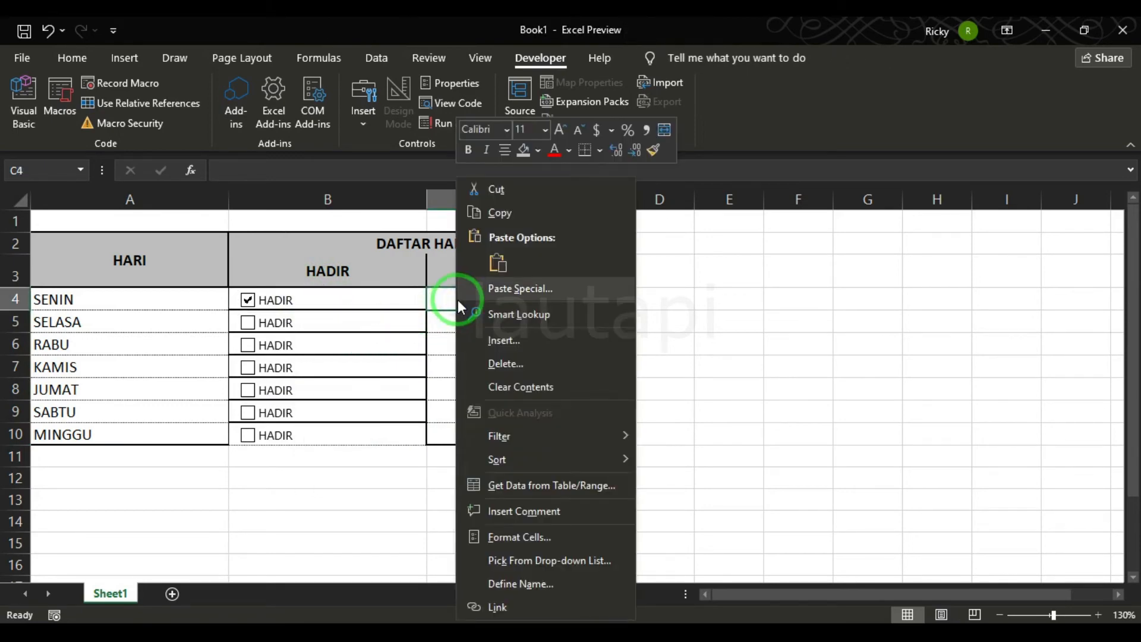
click(497, 268)
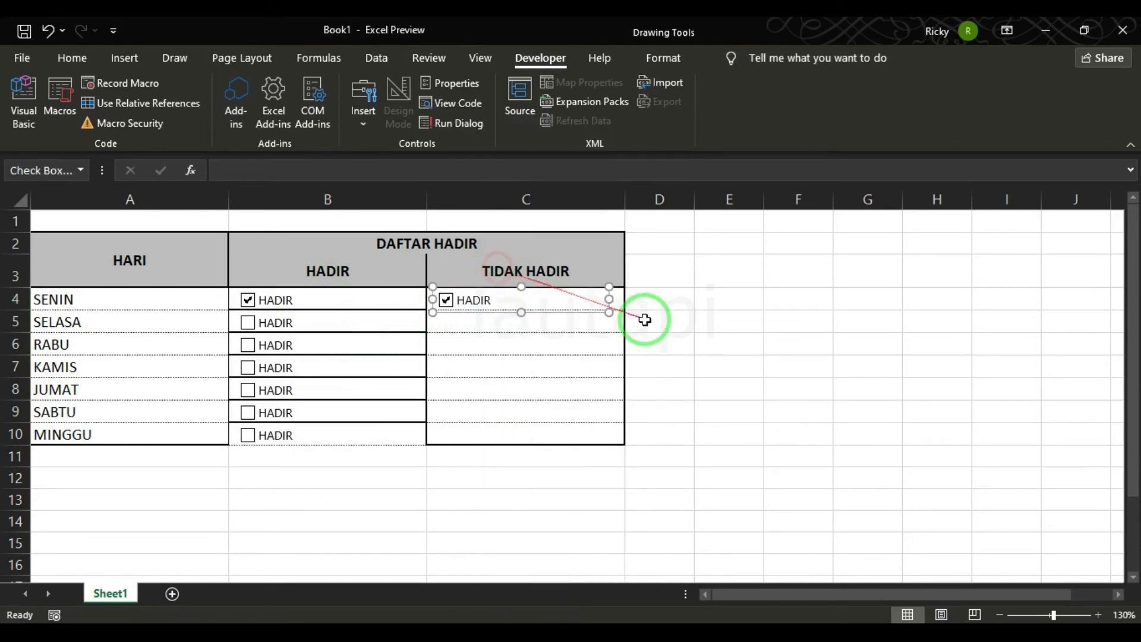
click(644, 319)
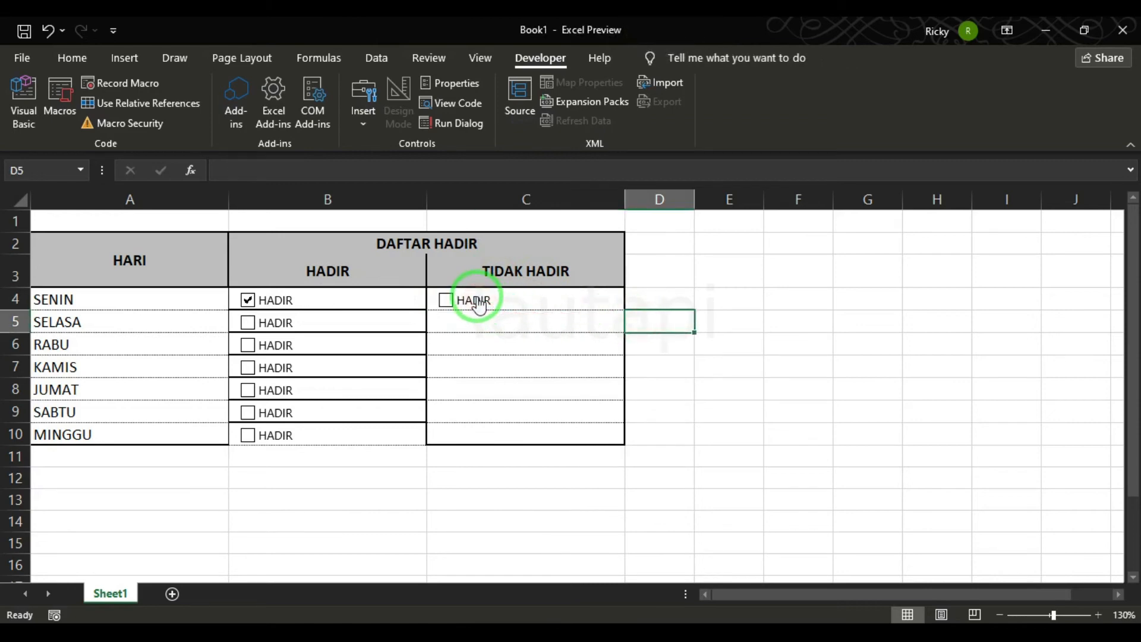
Step: Change the label of the copied check box in cell C4 to TIDAK HADIR
right_click(479, 303)
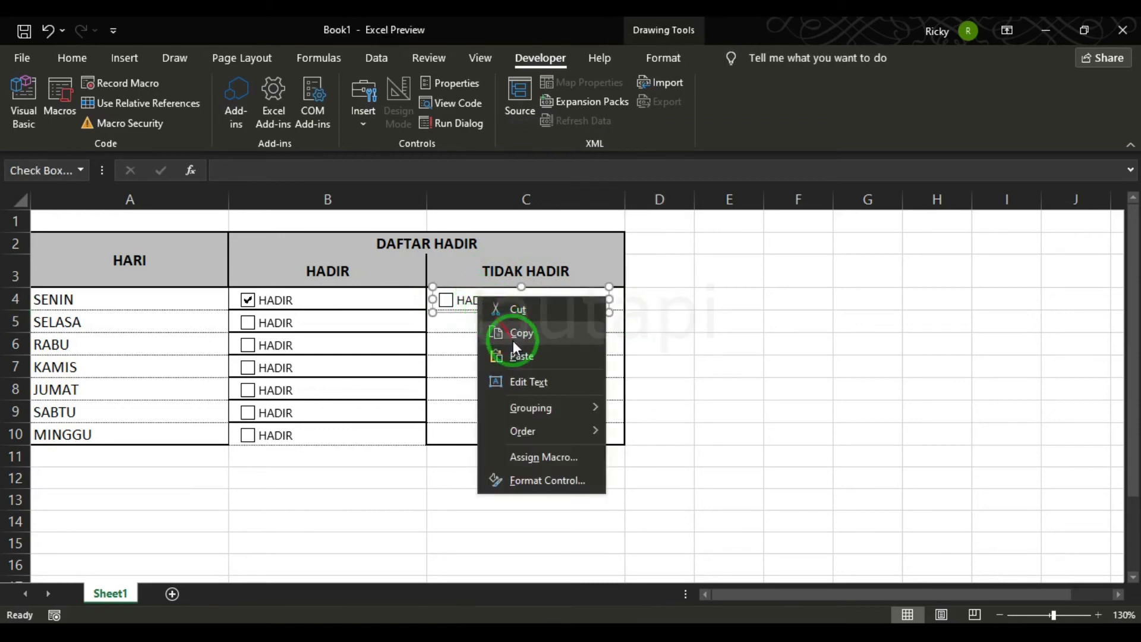
click(545, 380)
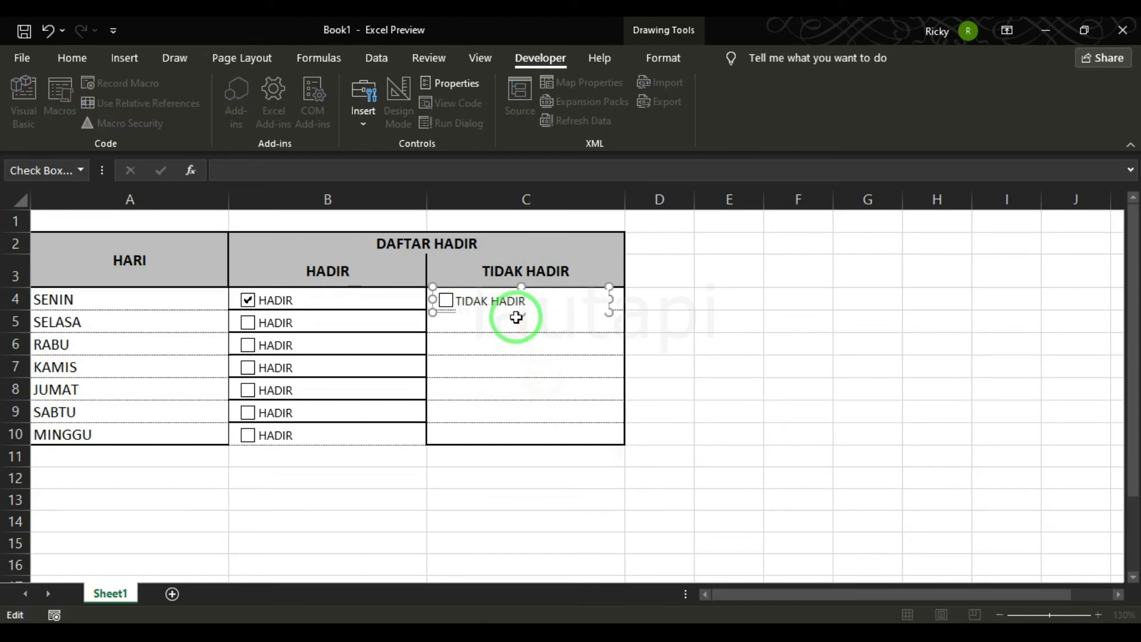
click(560, 364)
click(571, 433)
click(736, 376)
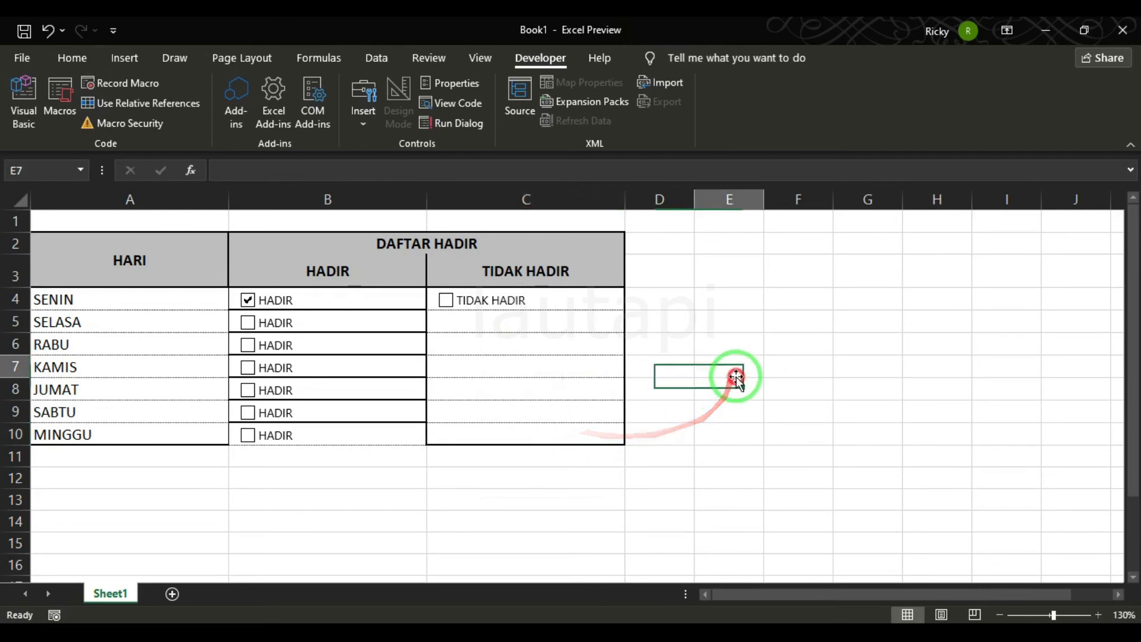
Step: Fill cell C4 with its TIDAK HADIR check box down through C10
click(541, 301)
click(593, 306)
click(615, 302)
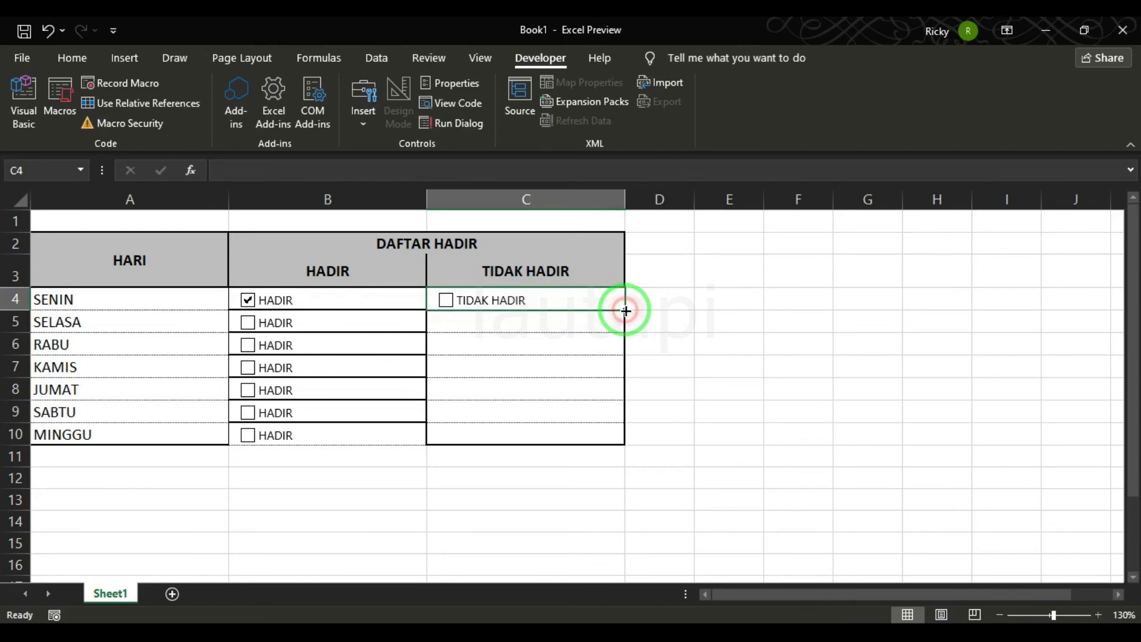
drag(625, 310, 624, 438)
click(737, 347)
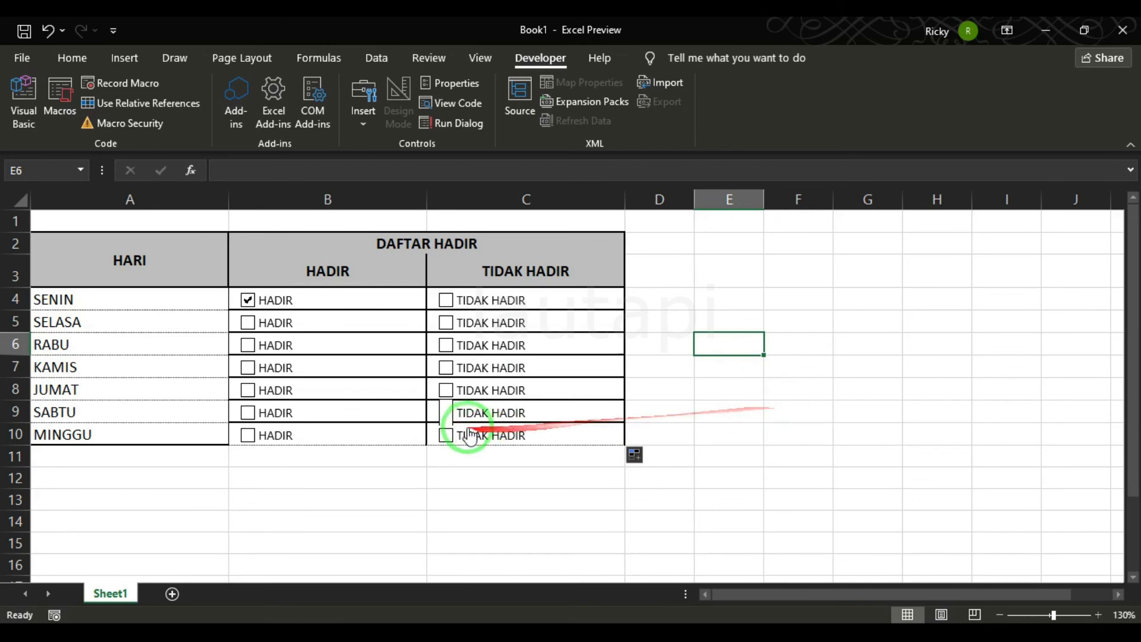
Step: Try toggling the TIDAK HADIR check box in the SABTU row
scroll(464, 421, down, 2)
scroll(408, 419, up, 2)
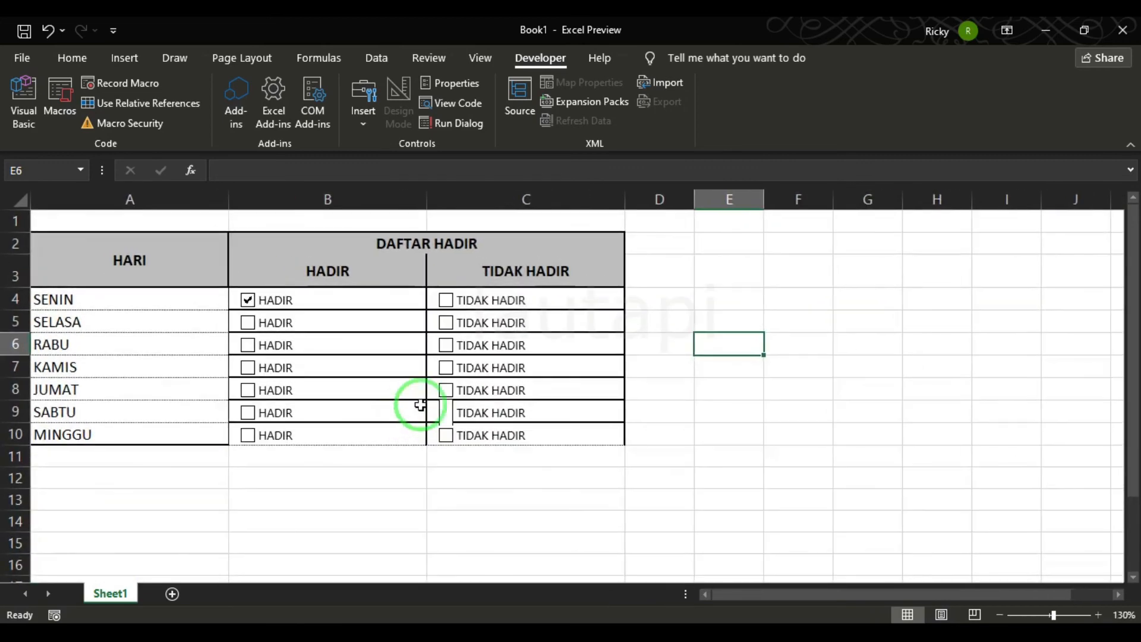
click(450, 412)
click(495, 410)
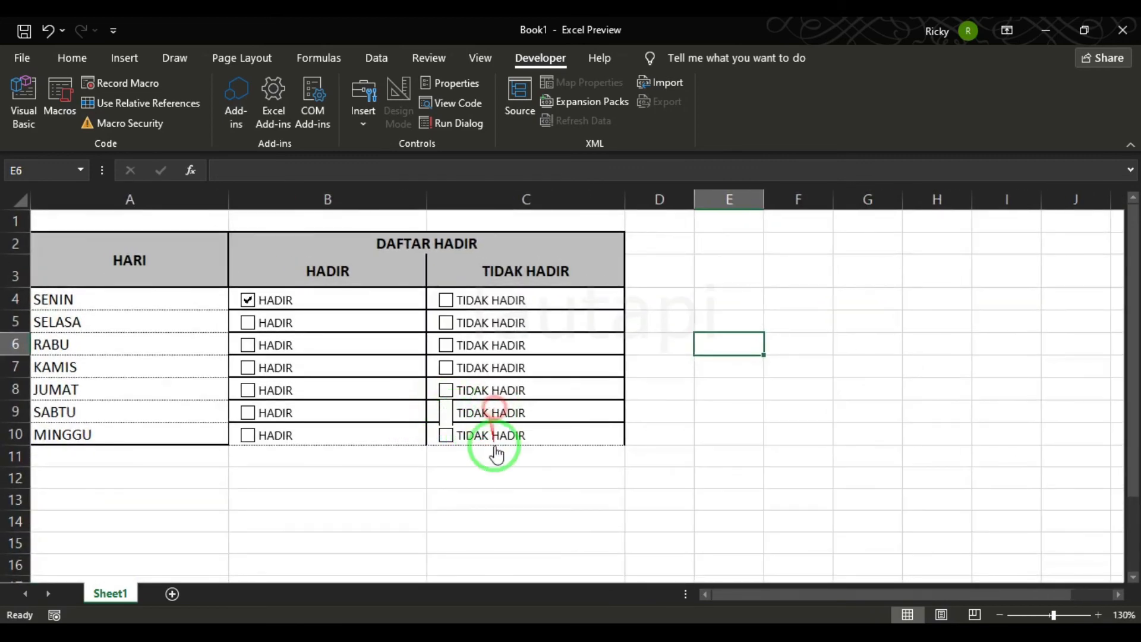
click(492, 459)
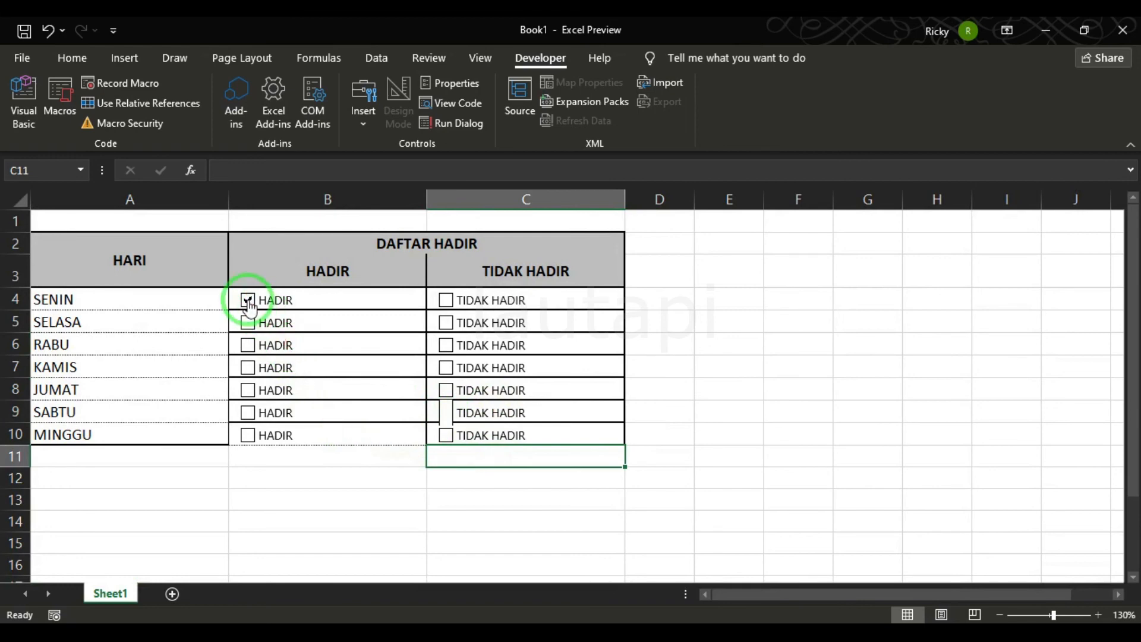
Step: Tick the HADIR check boxes for SELASA, RABU, JUMAT and MINGGU, and the TIDAK HADIR check boxes for SENIN, RABU and MINGGU
scroll(249, 307, down, 1)
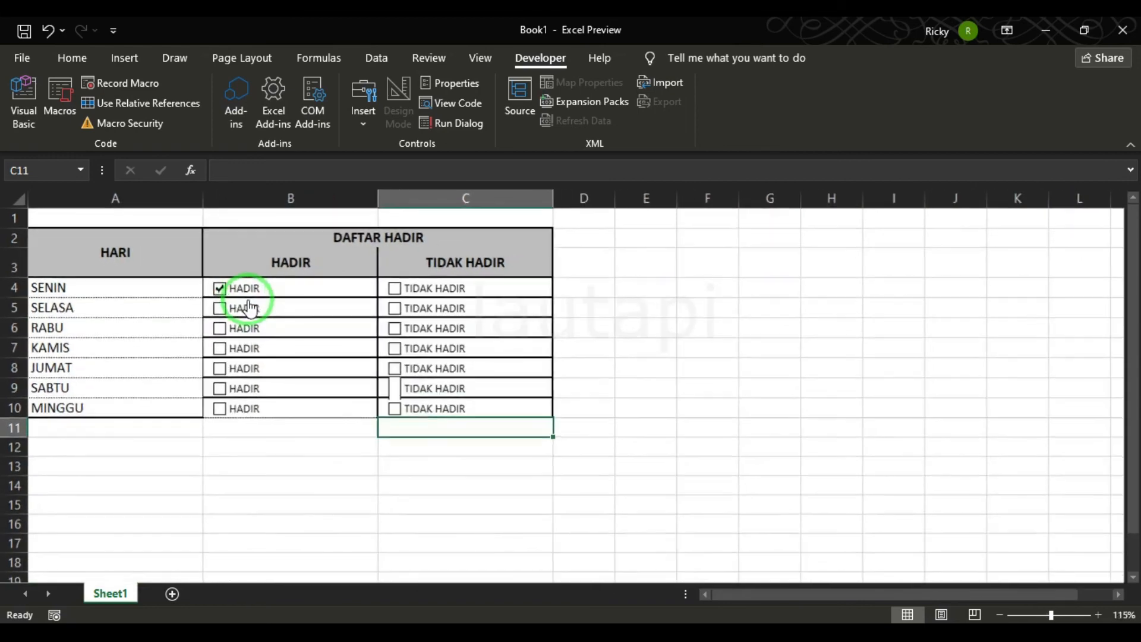
click(221, 311)
click(221, 330)
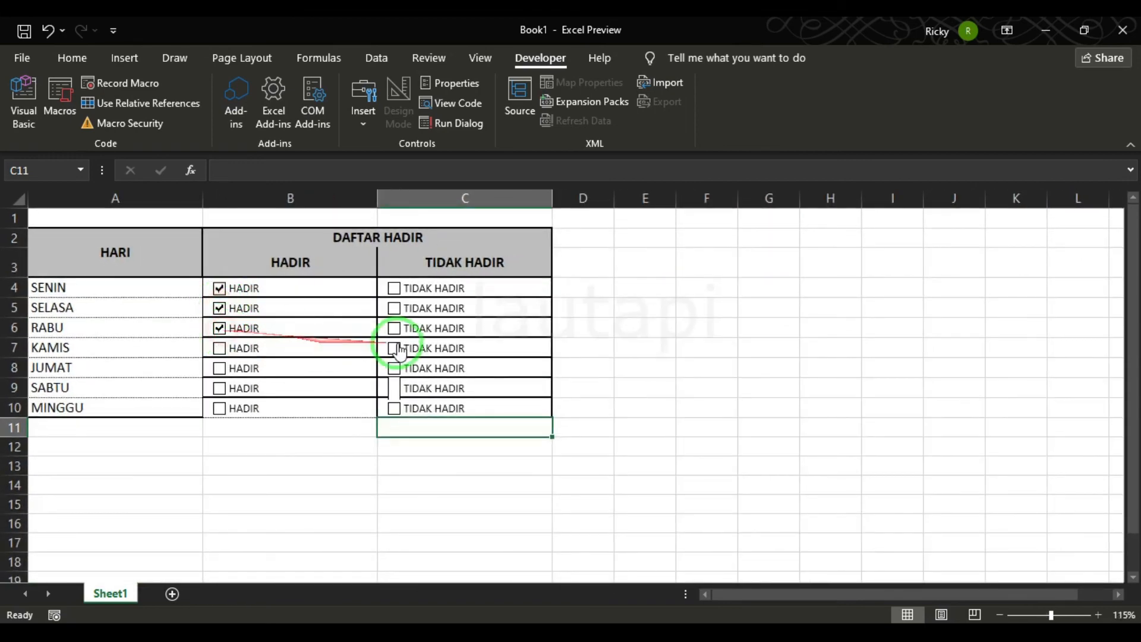
click(394, 330)
click(220, 370)
click(394, 409)
click(220, 409)
click(394, 289)
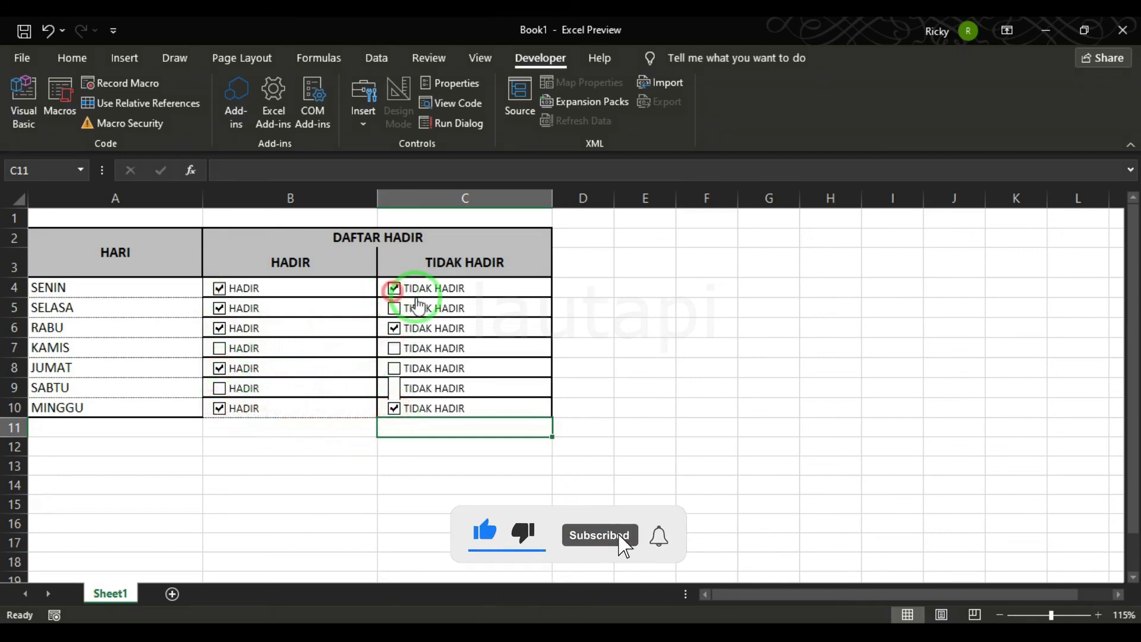
click(555, 330)
click(554, 450)
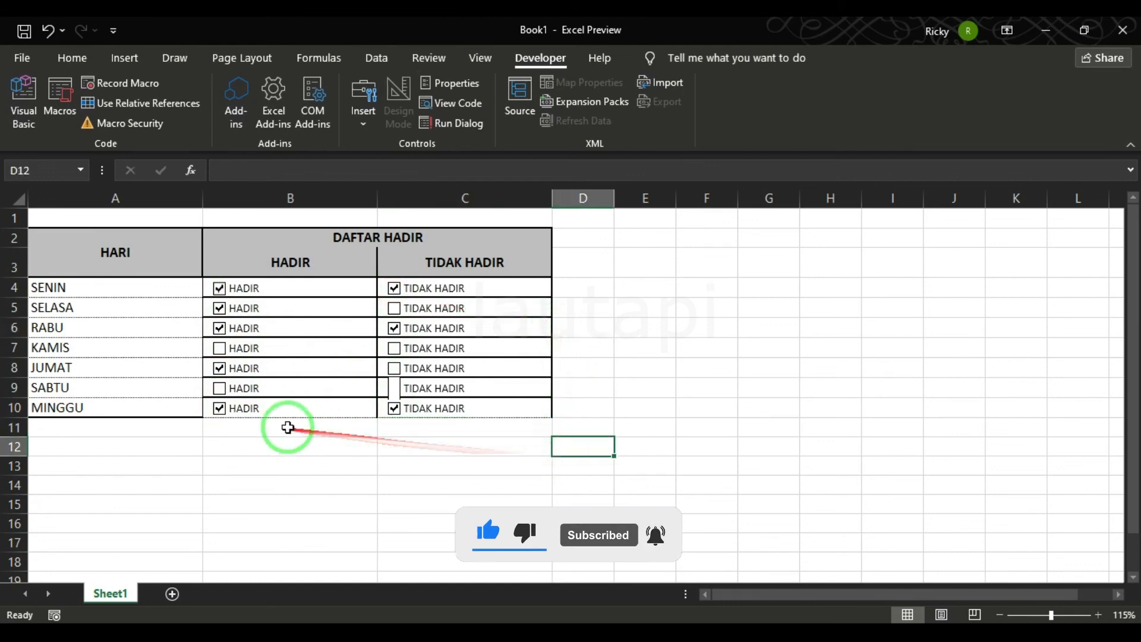